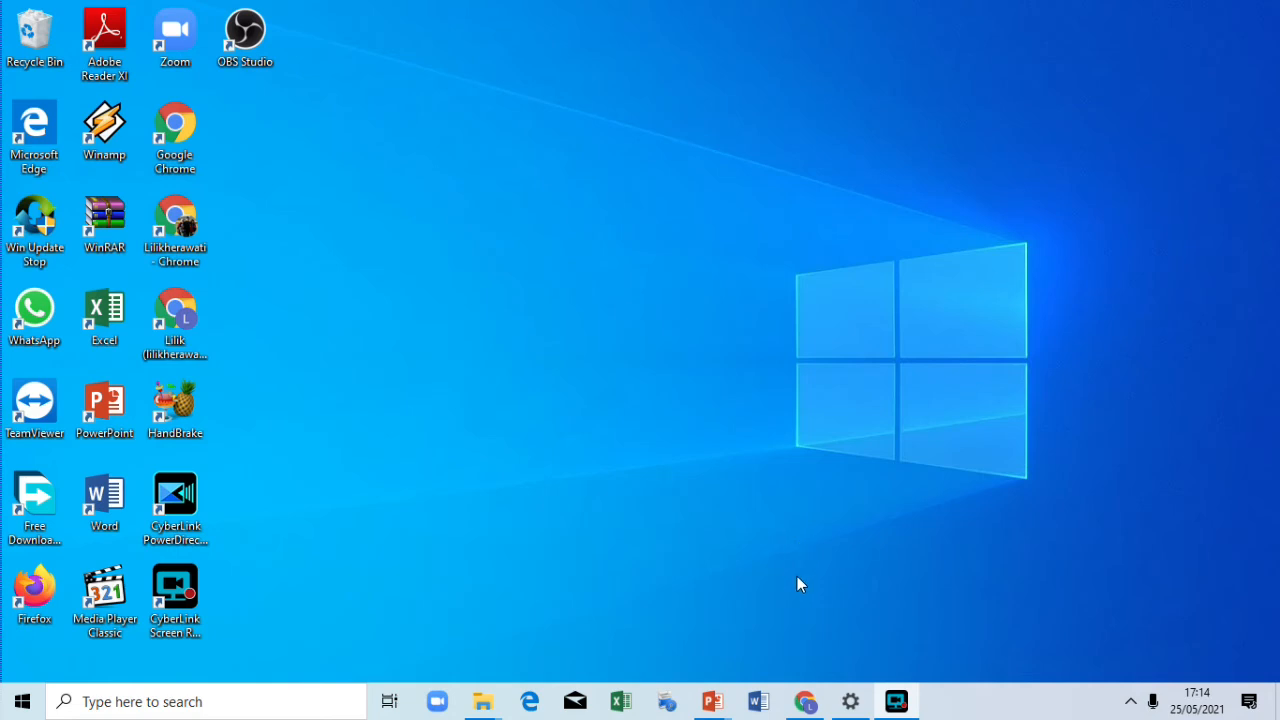
Step: Restore Chrome and load mendeley.com/download-desktop-new/
{"action": "left_click", "coordinate": [901, 704]}
{"action": "left_click", "coordinate": [897, 703]}
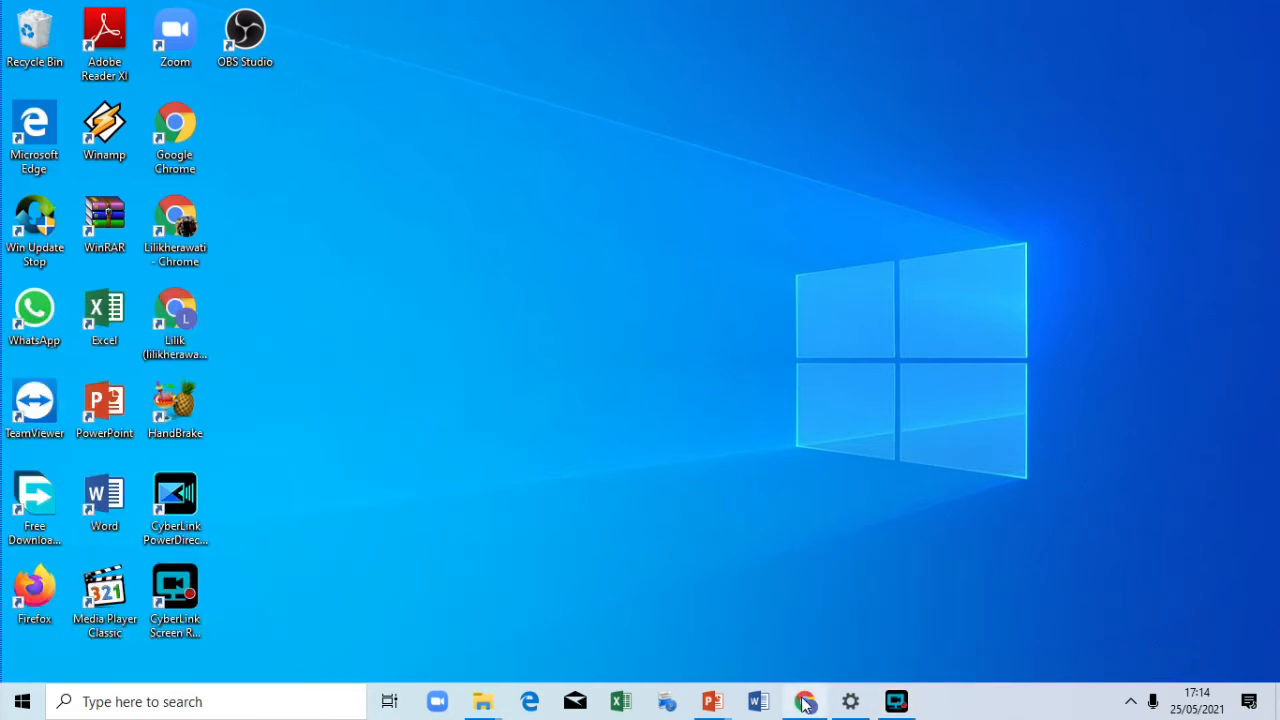
{"action": "mouse_move", "coordinate": [807, 704]}
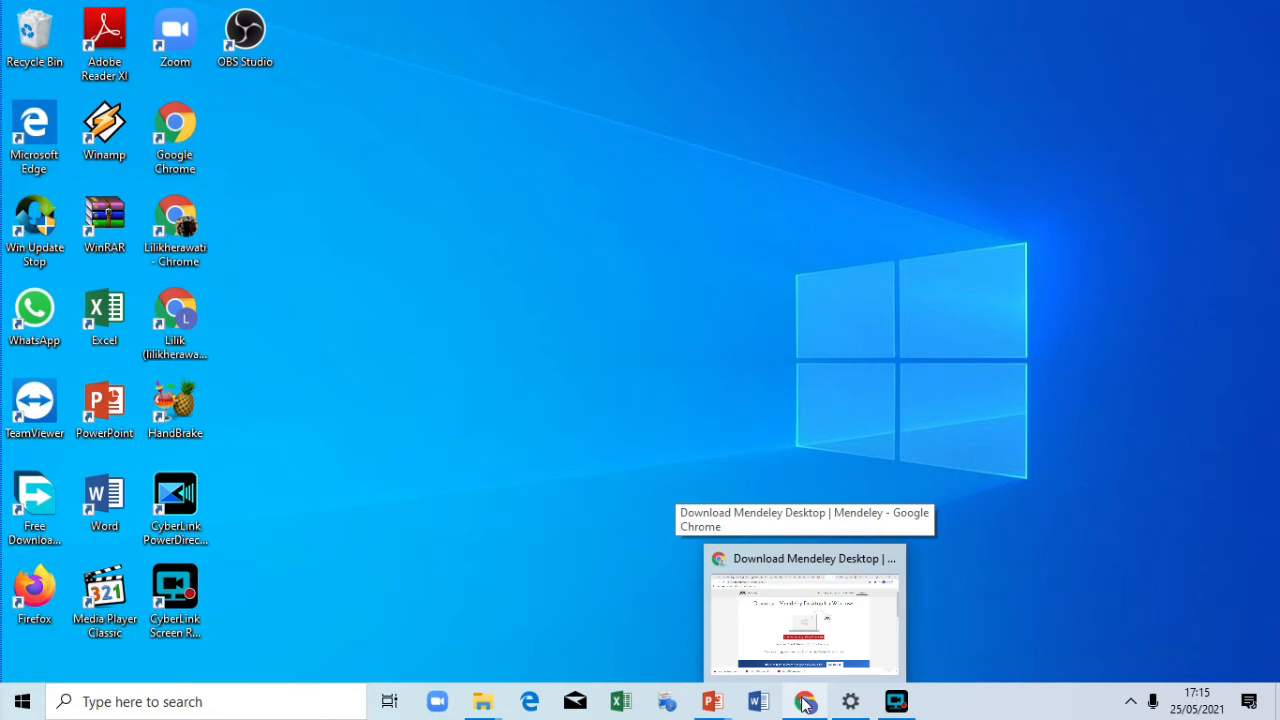
{"action": "left_click", "coordinate": [806, 704]}
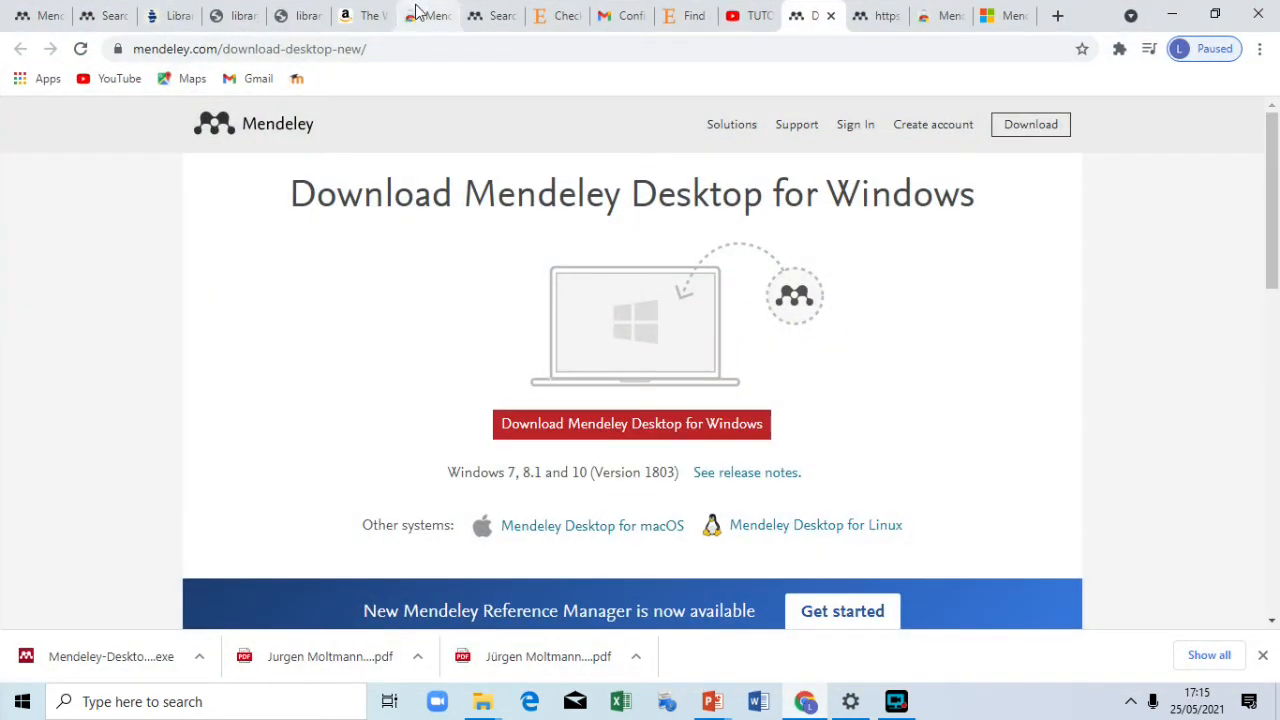
{"action": "left_click", "coordinate": [388, 49]}
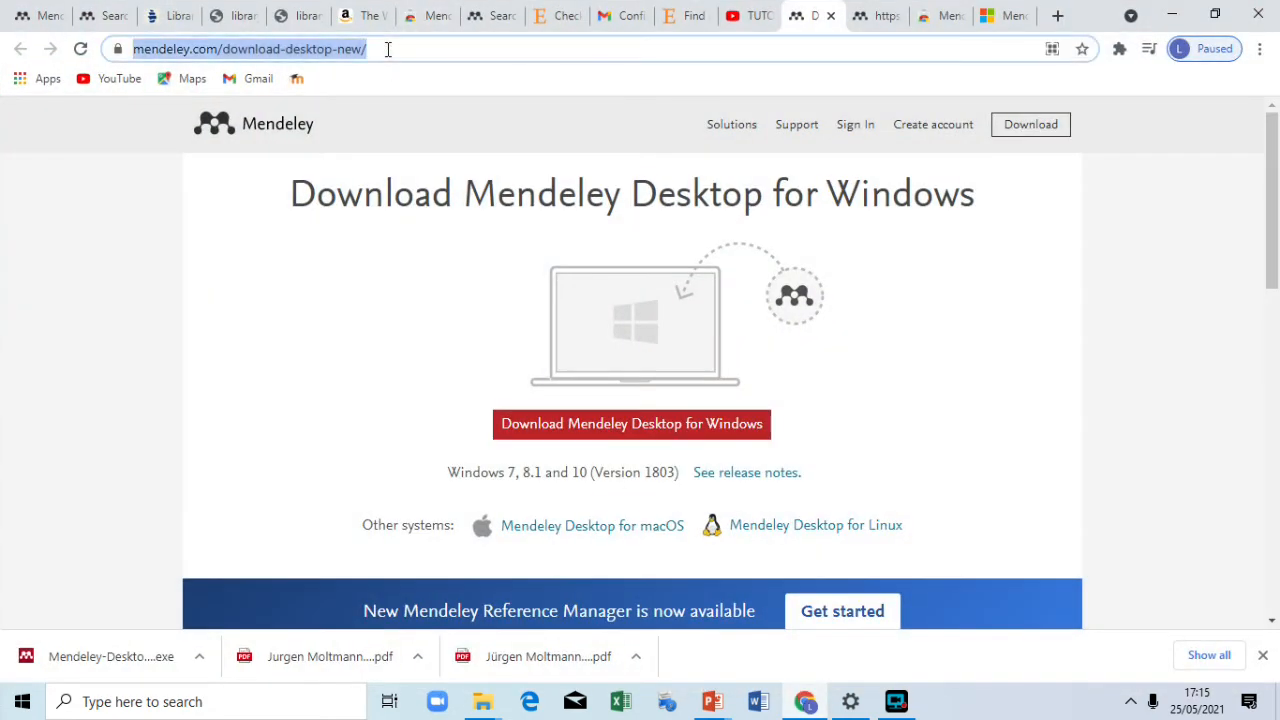
{"action": "type", "text": "https://www.mendeley.com/download-desktop-new/"}
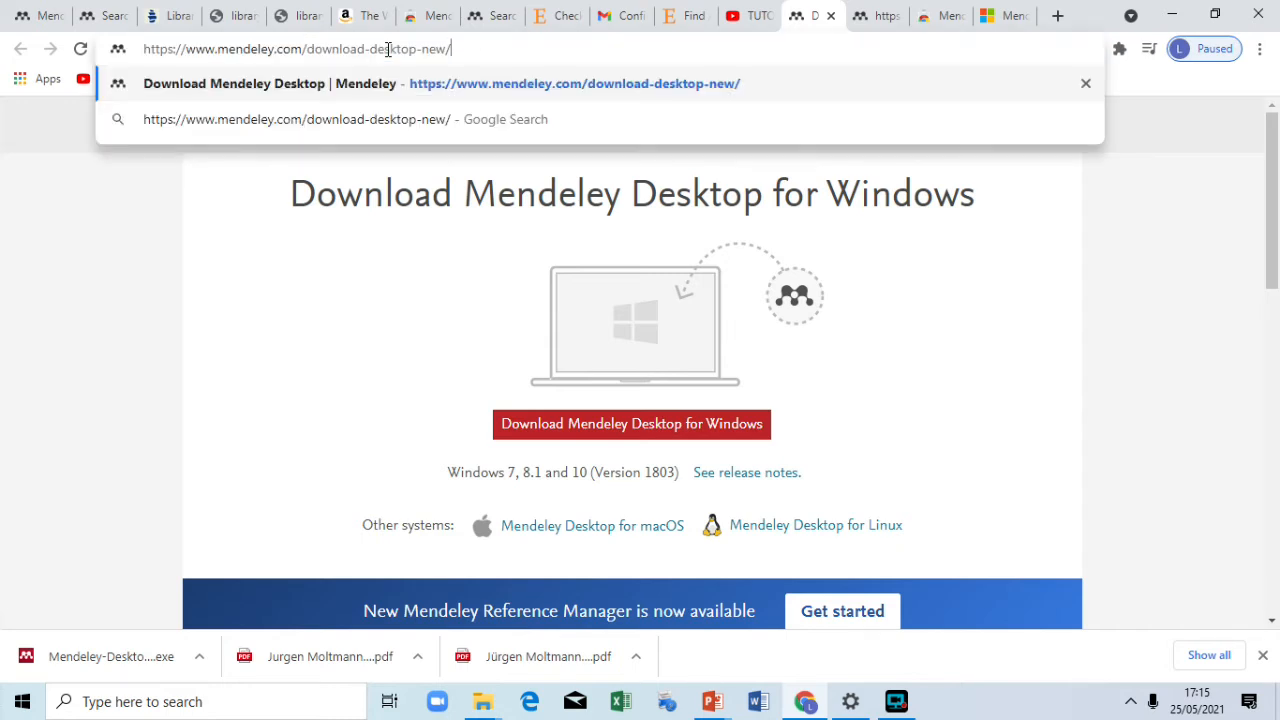
{"action": "key", "text": "Return"}
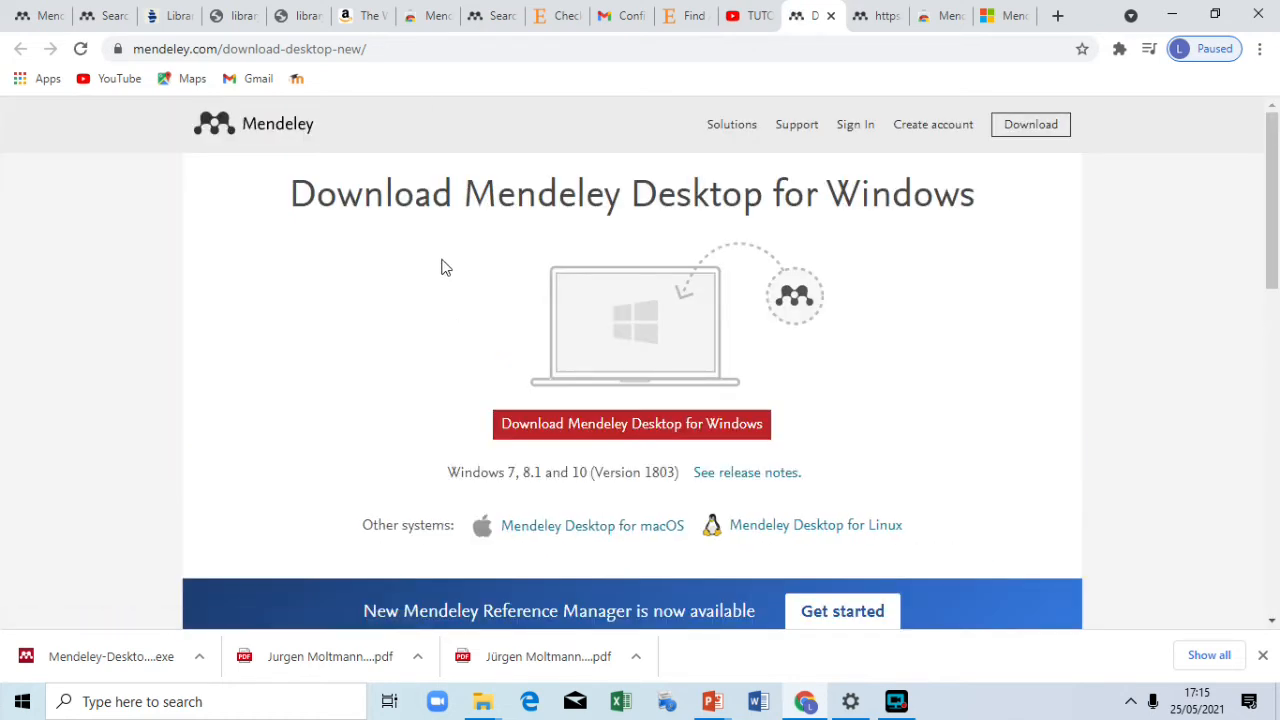
Step: Download Mendeley Desktop for Windows and open the downloaded installer .exe
{"action": "scroll", "coordinate": [445, 267], "scroll_direction": "down", "scroll_amount": 1}
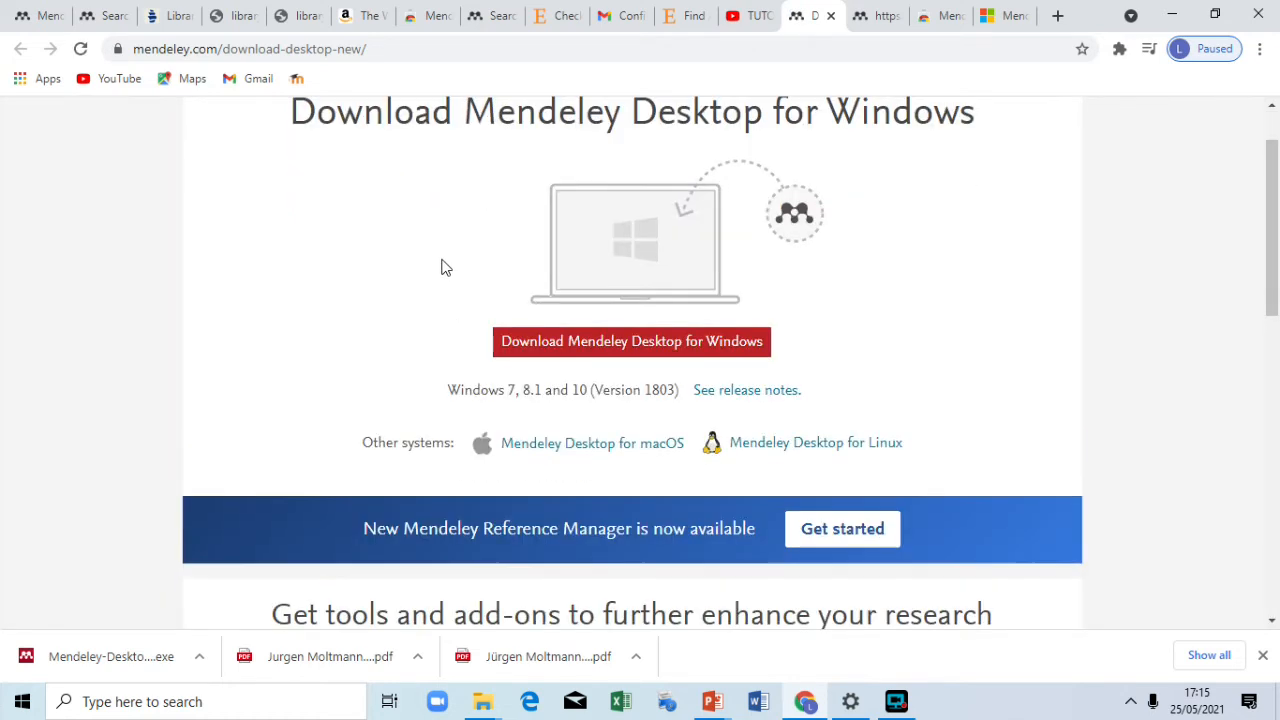
{"action": "left_click", "coordinate": [570, 355]}
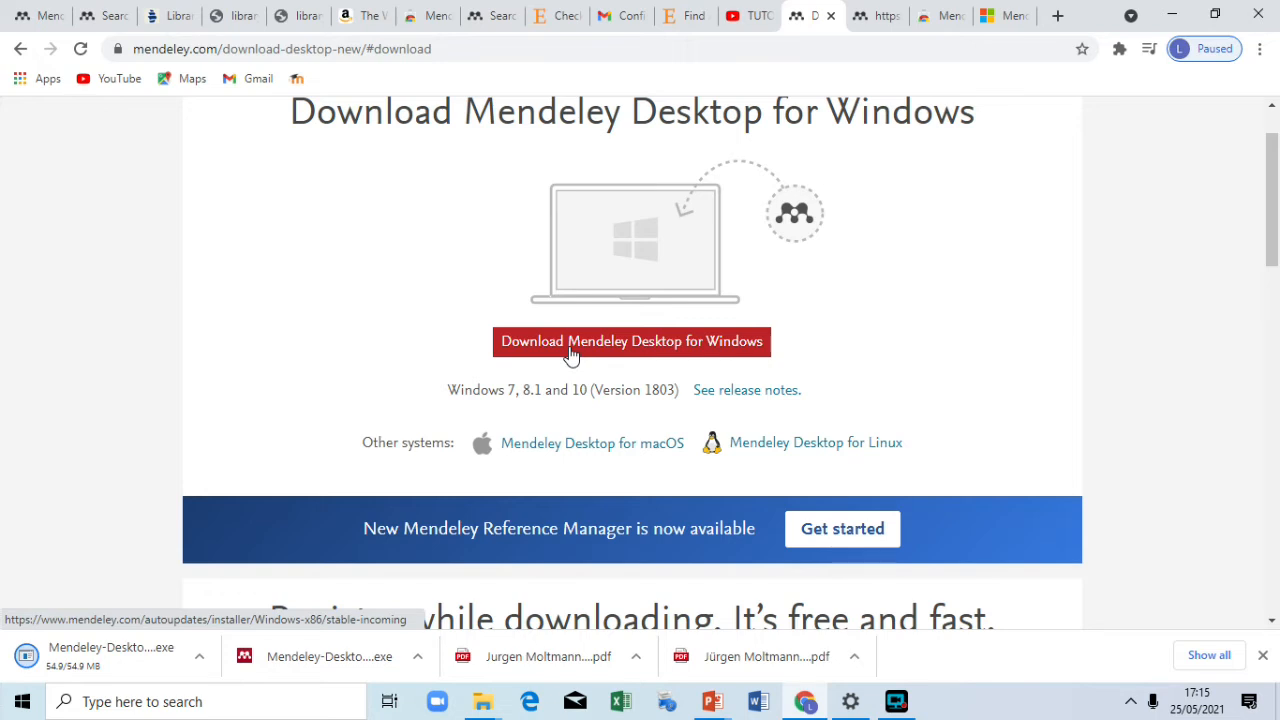
{"action": "left_click", "coordinate": [124, 666]}
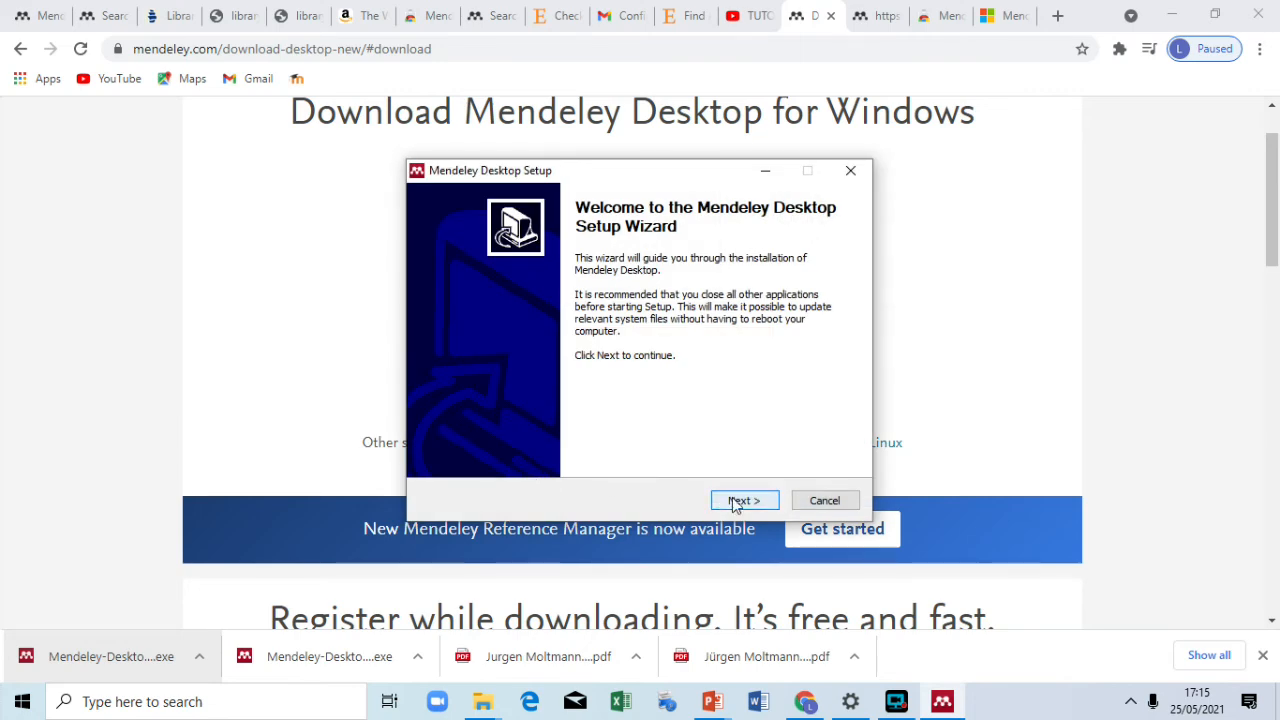
Step: Accept the license and install Mendeley Desktop to the default folder and Start Menu entry, then launch it
{"action": "left_click", "coordinate": [735, 505]}
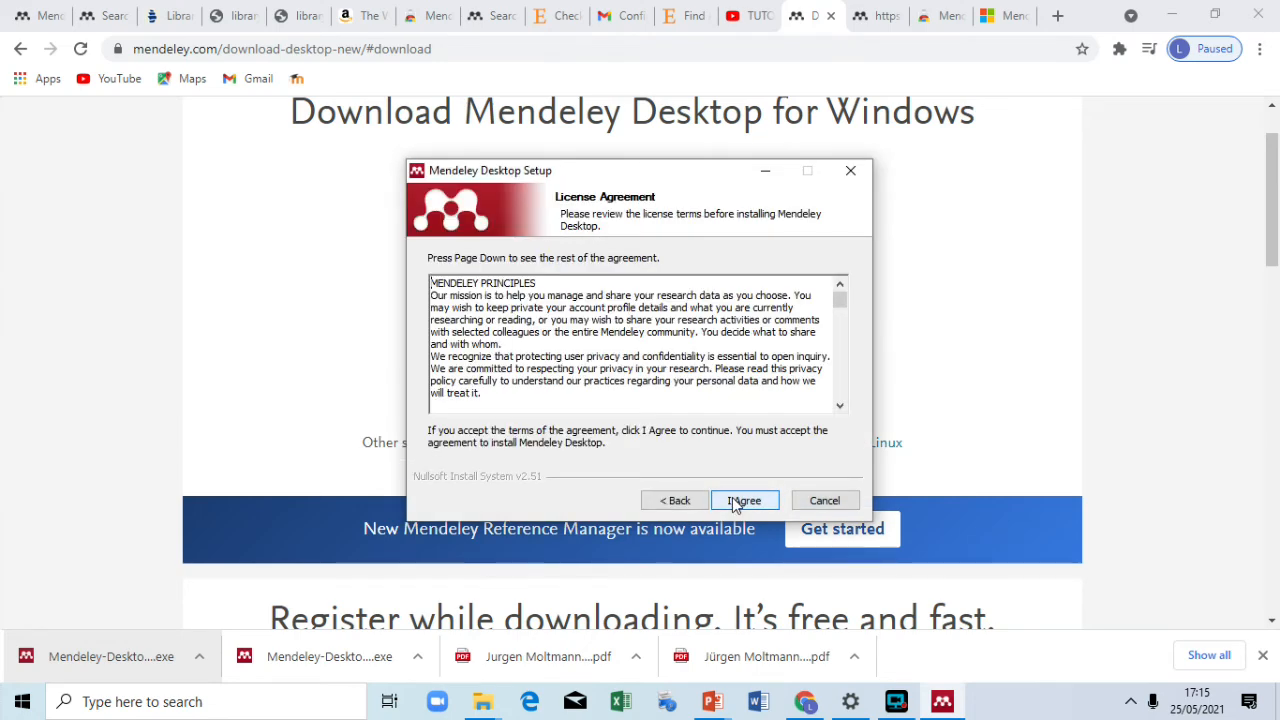
{"action": "scroll", "coordinate": [674, 322], "scroll_direction": "down", "scroll_amount": 8}
{"action": "scroll", "coordinate": [674, 322], "scroll_direction": "down", "scroll_amount": 10}
{"action": "scroll", "coordinate": [674, 322], "scroll_direction": "down", "scroll_amount": 10}
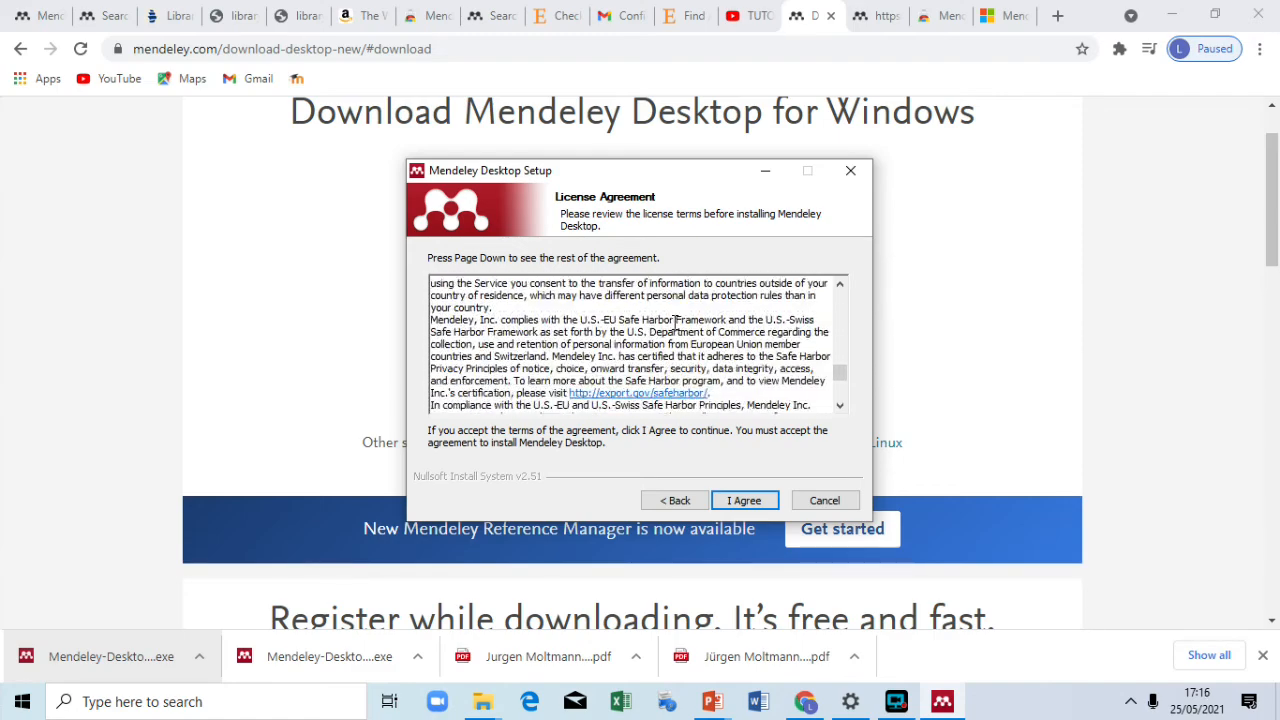
{"action": "left_click", "coordinate": [745, 499]}
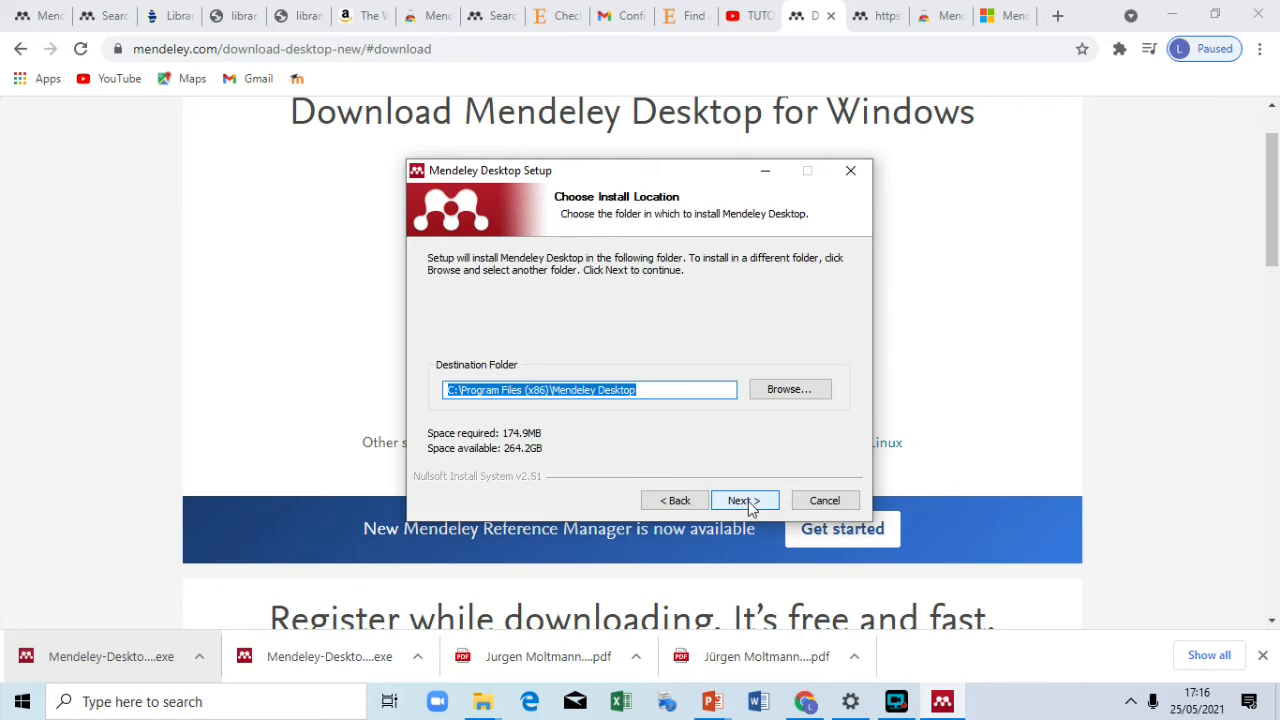
{"action": "left_click", "coordinate": [745, 500]}
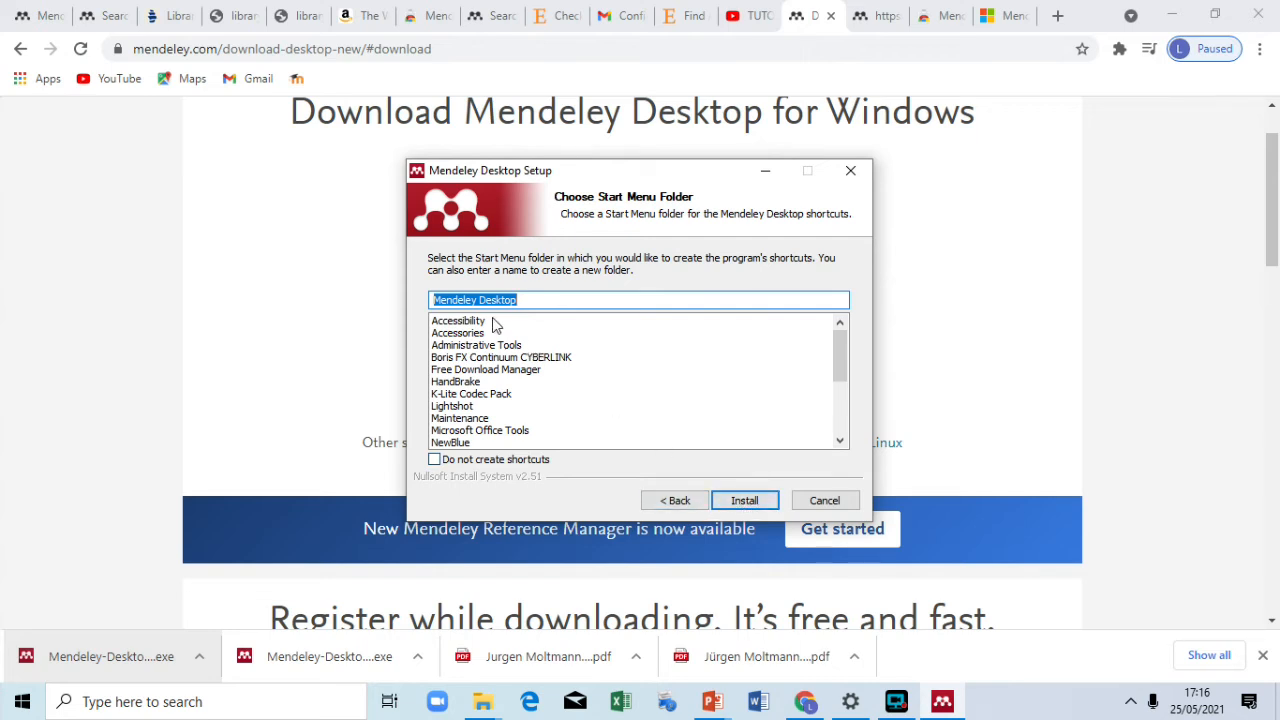
{"action": "left_click", "coordinate": [745, 501]}
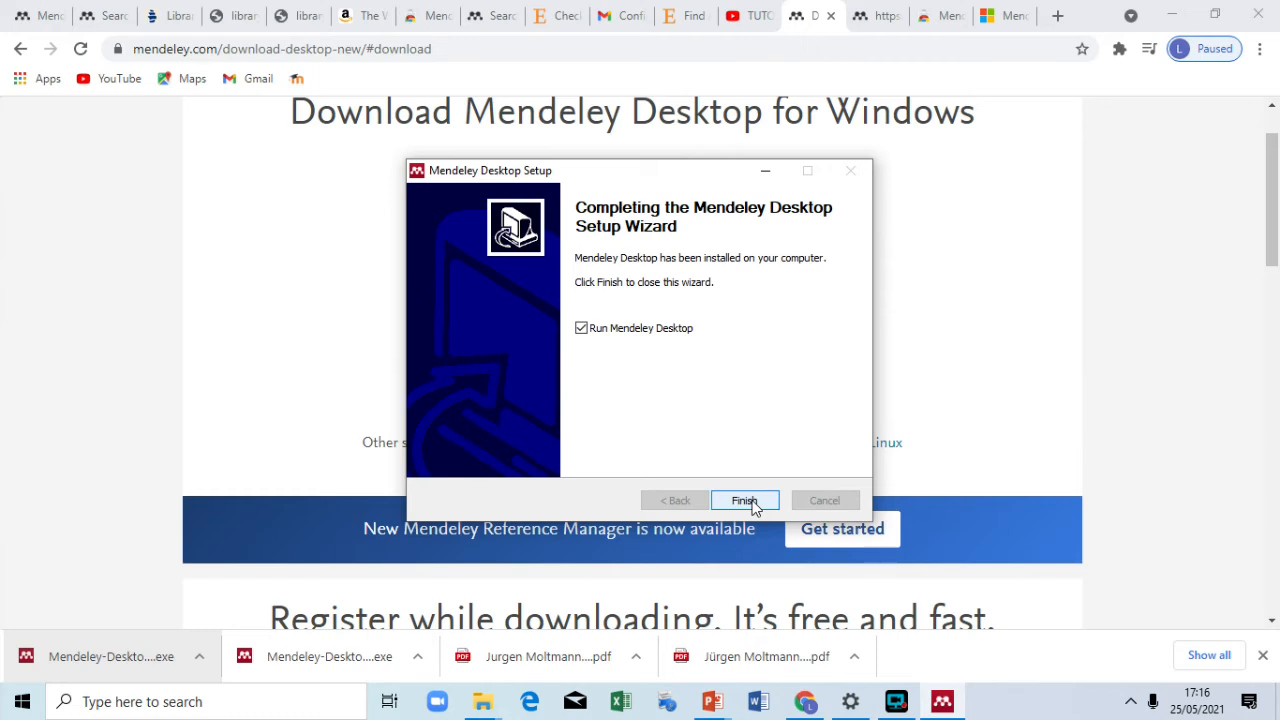
{"action": "left_click", "coordinate": [752, 504]}
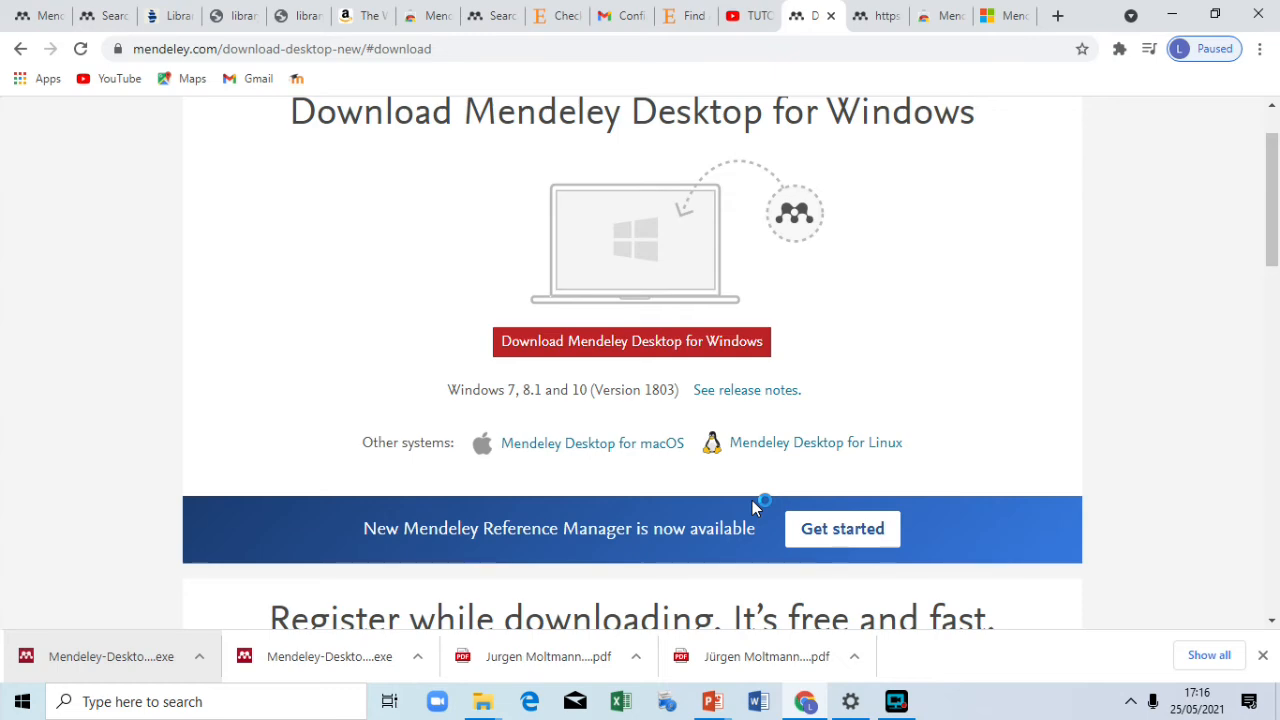
Step: Minimize Chrome and enter the account e-mail in Mendeley Desktop's E-mail field
{"action": "left_click", "coordinate": [1172, 14]}
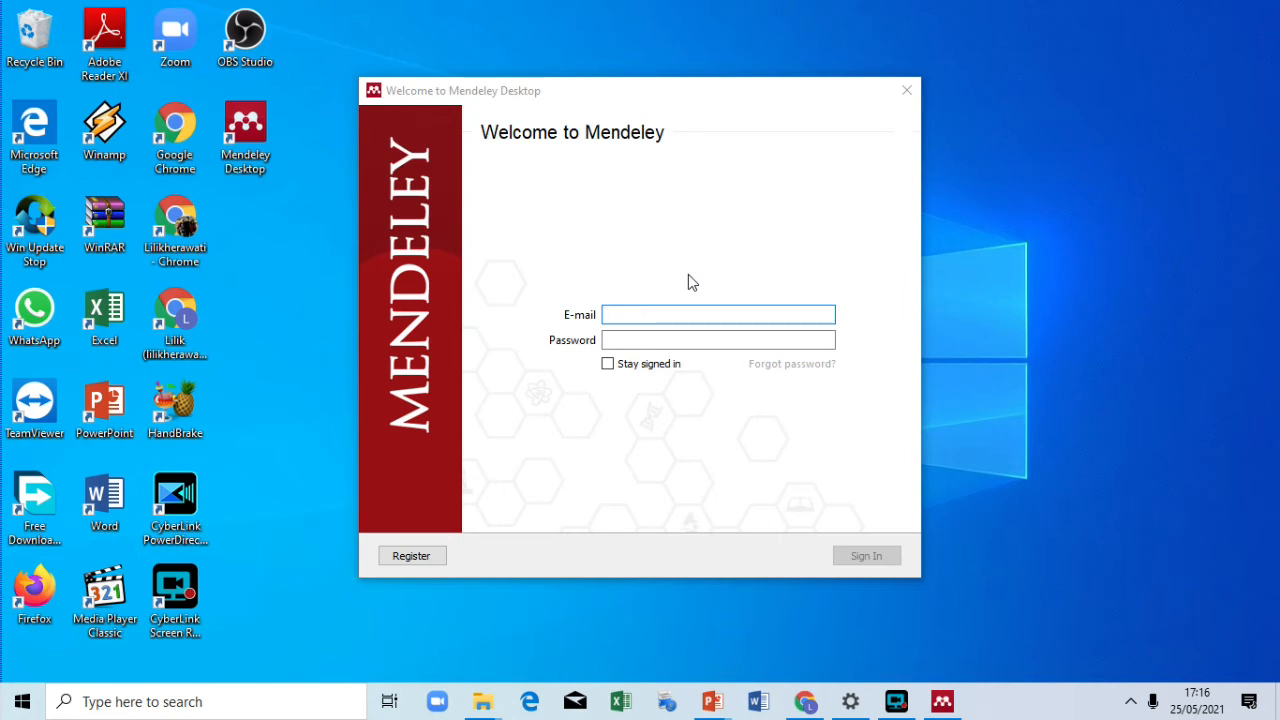
{"action": "left_click", "coordinate": [682, 315]}
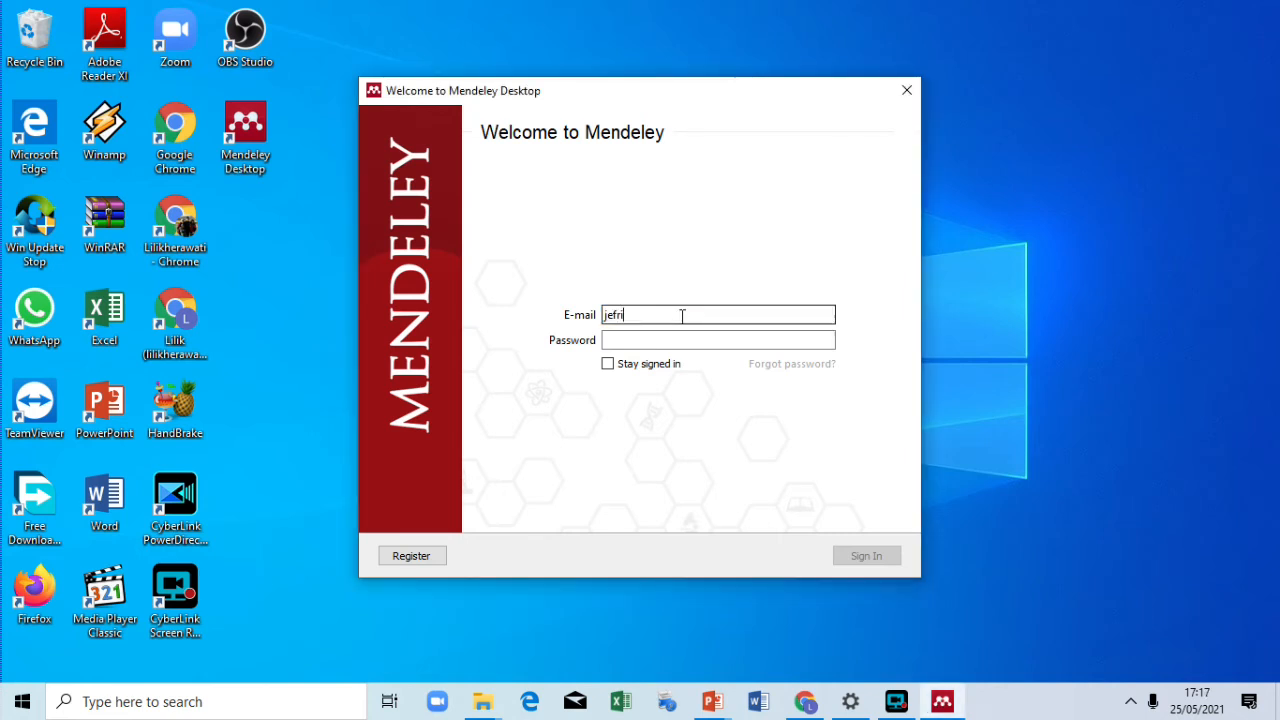
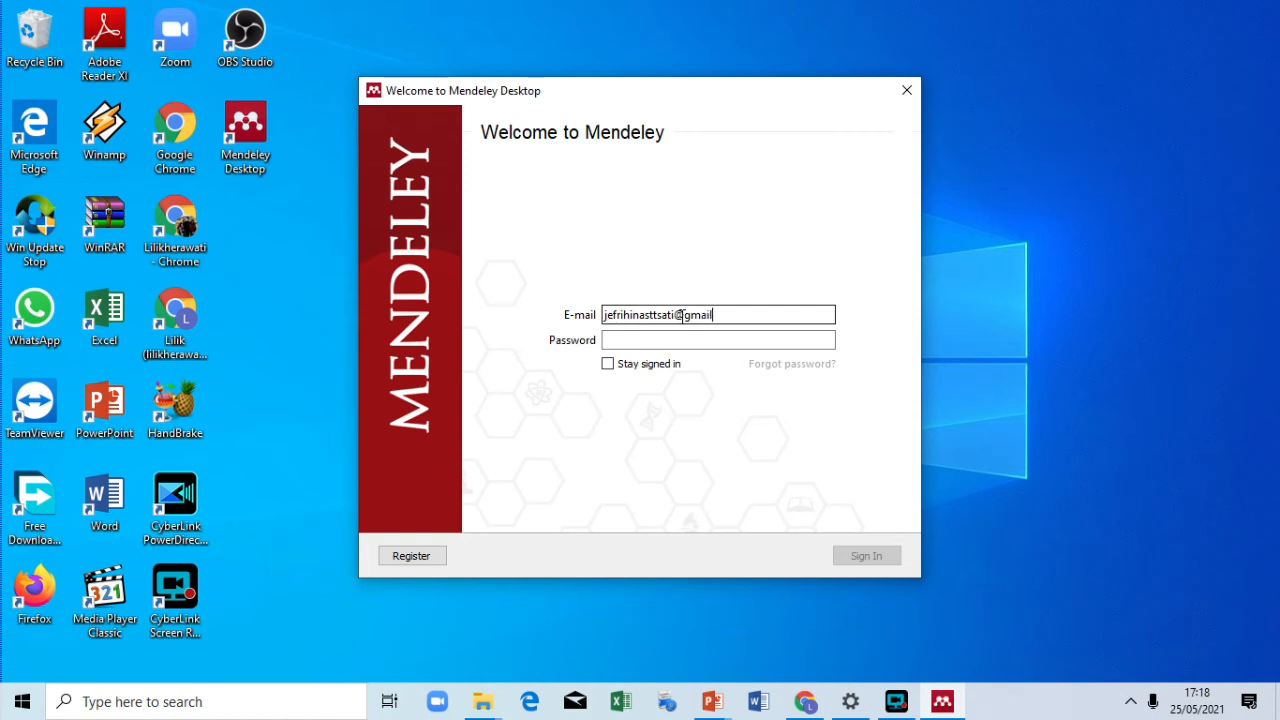
Step: Type the account password, correcting a mistyped first attempt
{"action": "left_click", "coordinate": [680, 344]}
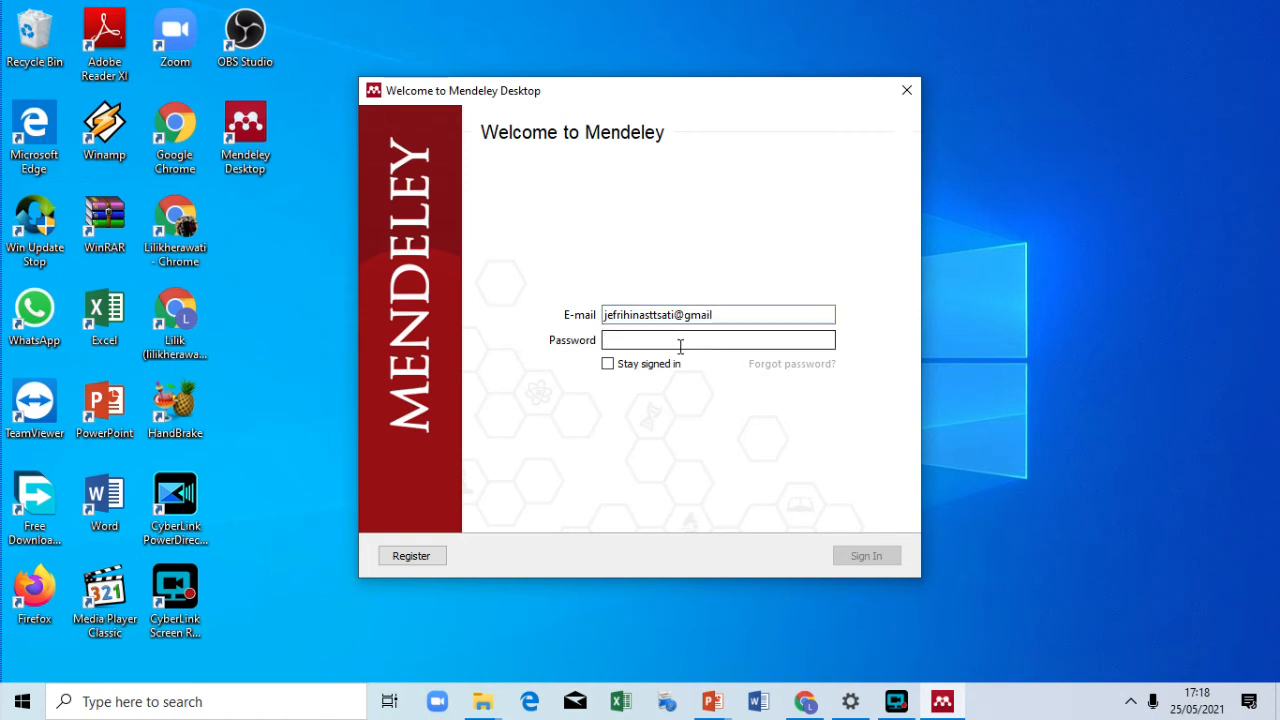
{"action": "type", "text": "•••"}
{"action": "key", "text": "BackSpace"}
{"action": "key", "text": "BackSpace"}
{"action": "key", "text": "BackSpace"}
{"action": "type", "text": "•"}
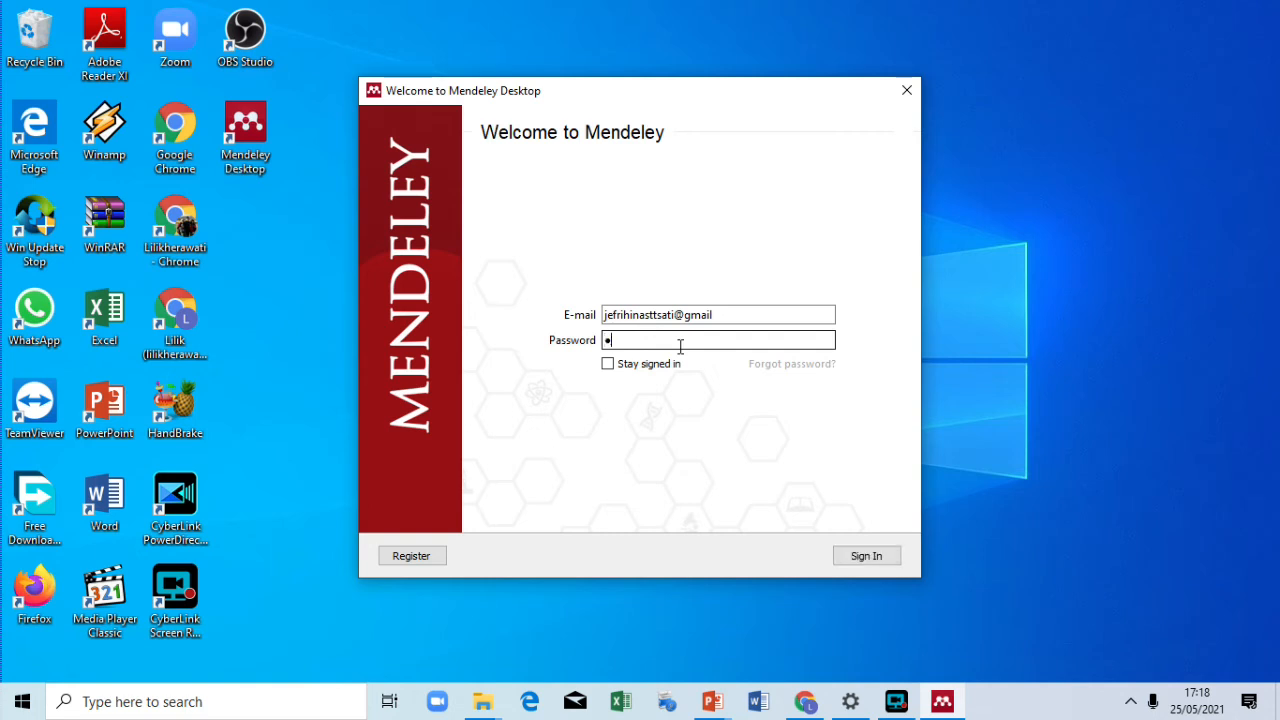
{"action": "type", "text": "•••••••••"}
Step: Choose to register a new account and submit the account e-mail
{"action": "left_click", "coordinate": [408, 565]}
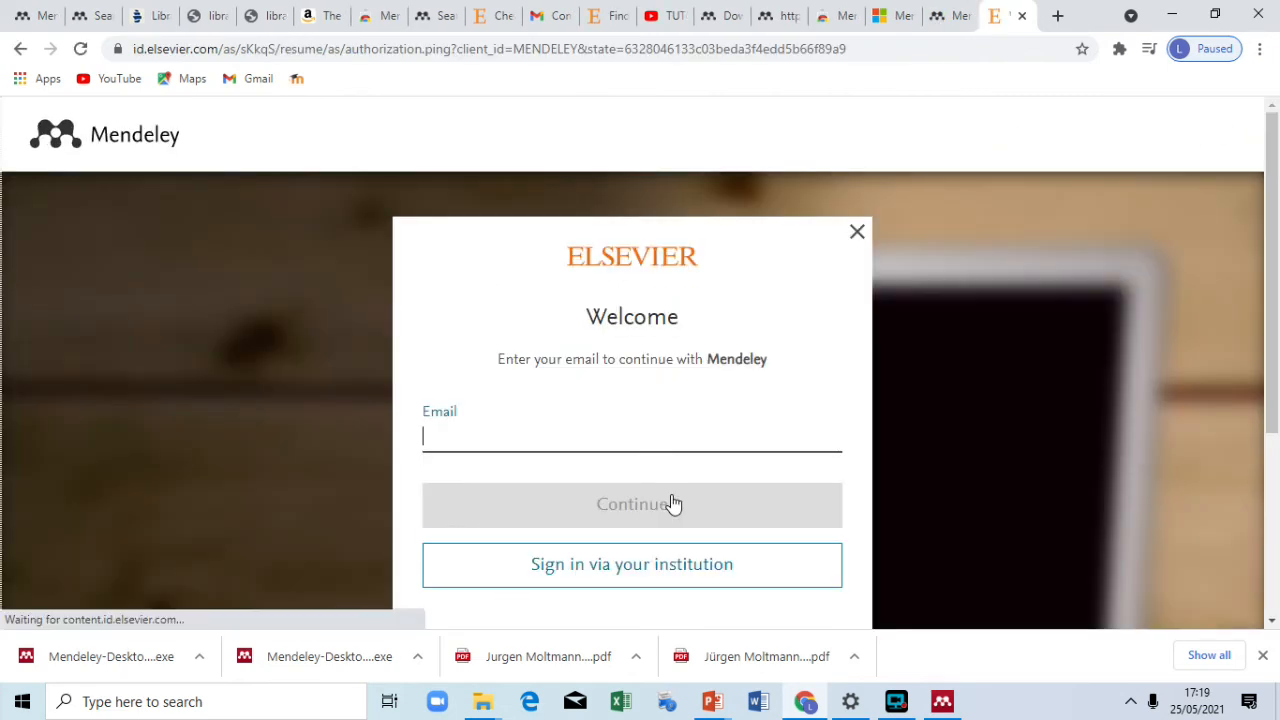
{"action": "scroll", "coordinate": [673, 504], "scroll_direction": "down", "scroll_amount": 2}
{"action": "scroll", "coordinate": [673, 504], "scroll_direction": "up", "scroll_amount": 1}
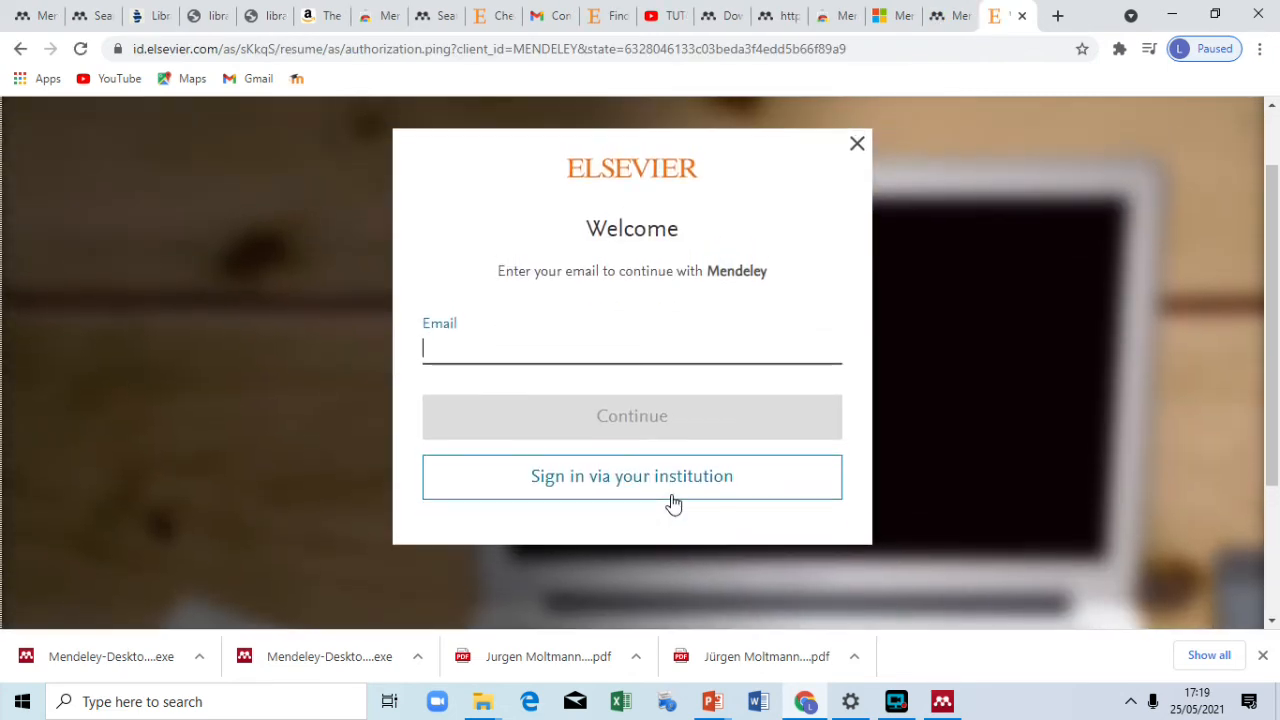
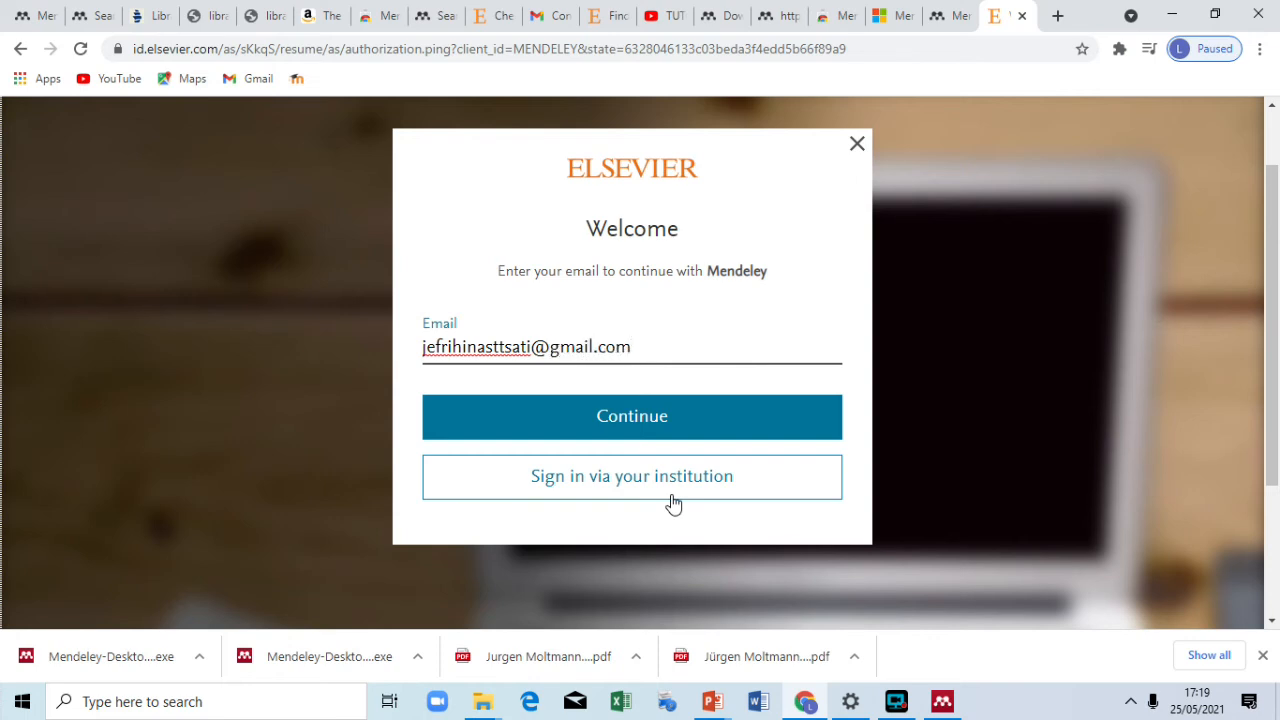
{"action": "left_click", "coordinate": [649, 427]}
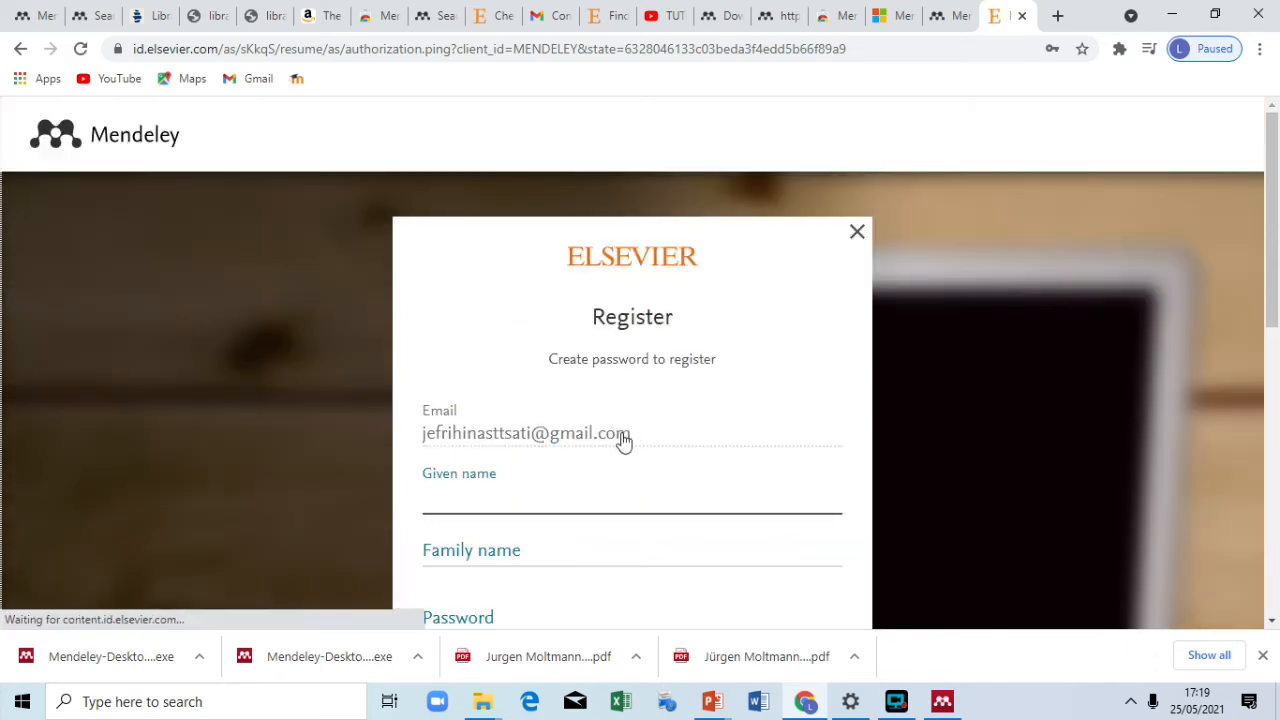
Step: Enter the given name, family name and a password, then submit the registration form
{"action": "scroll", "coordinate": [490, 498], "scroll_direction": "down", "scroll_amount": 1}
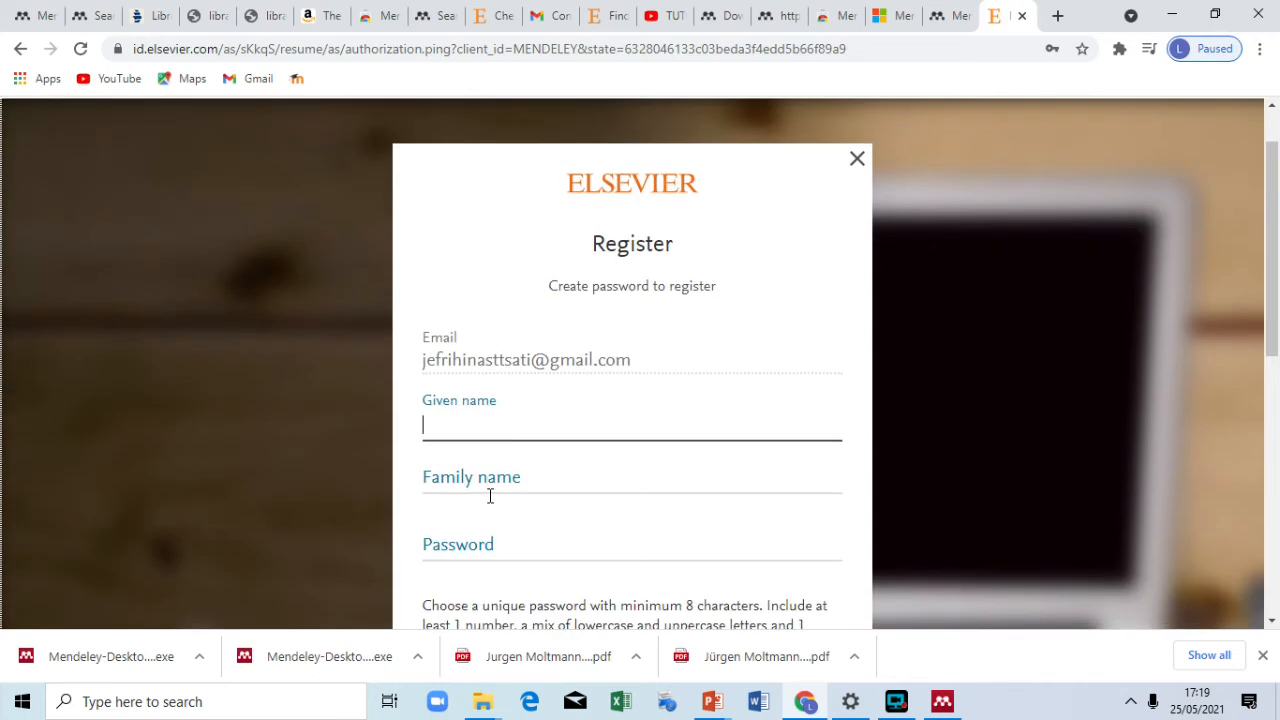
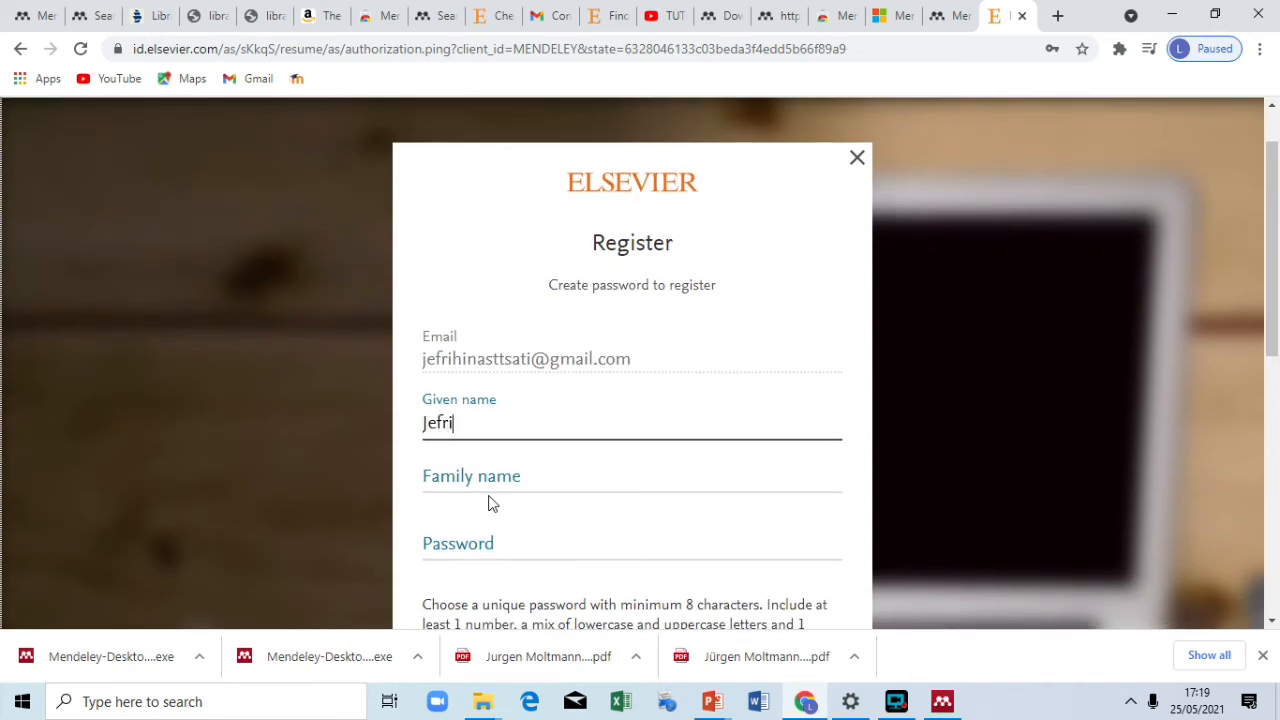
{"action": "left_click", "coordinate": [486, 479]}
{"action": "left_click", "coordinate": [463, 548]}
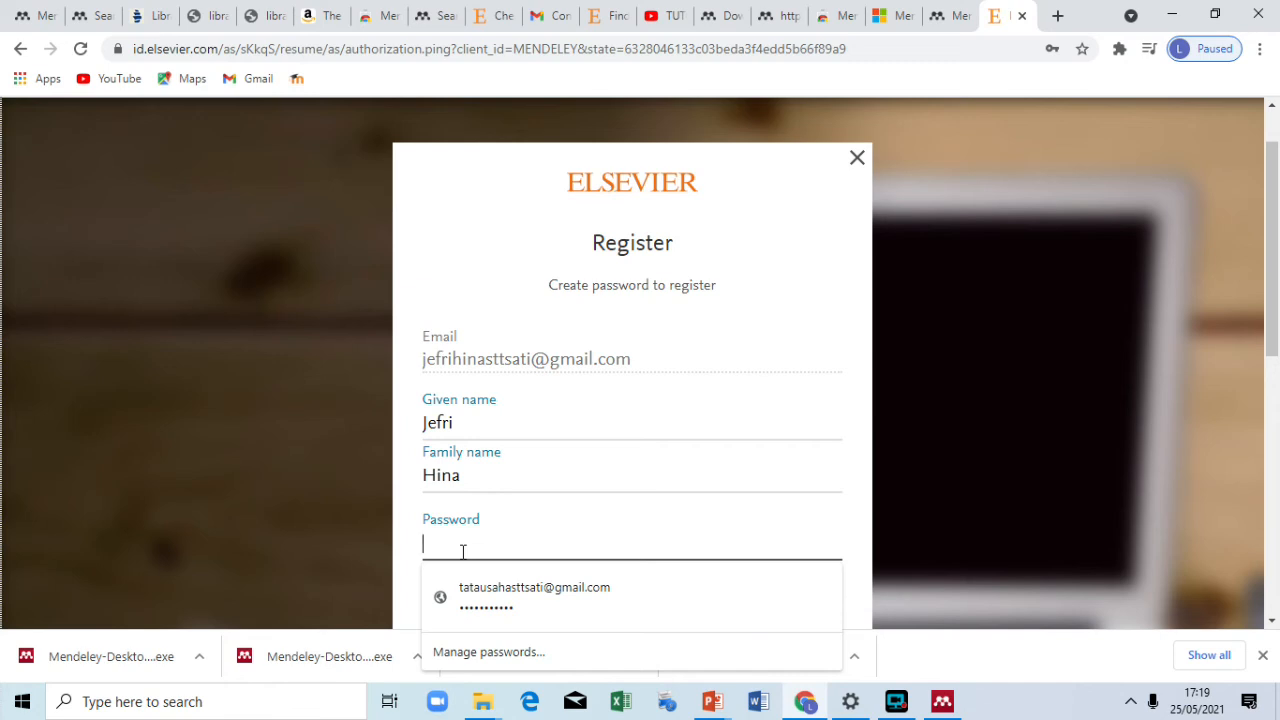
{"action": "type", "text": "•••••••••"}
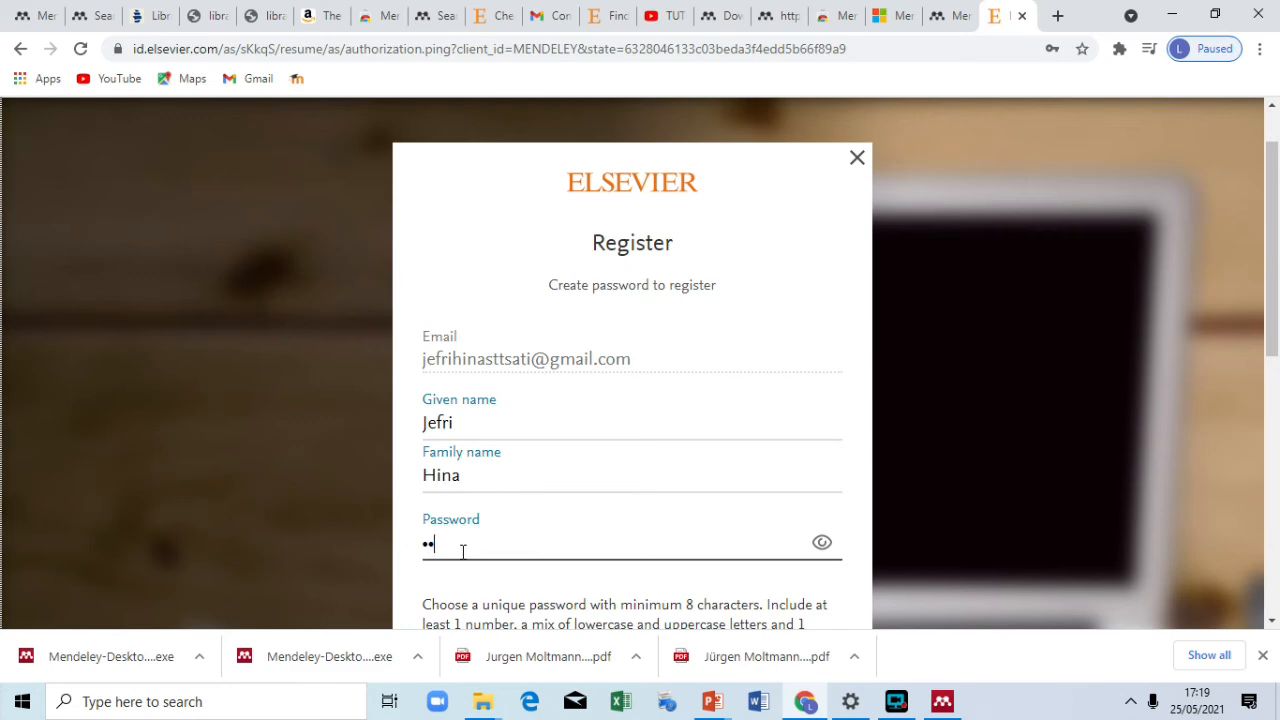
{"action": "type", "text": "•"}
{"action": "scroll", "coordinate": [463, 551], "scroll_direction": "down", "scroll_amount": 4}
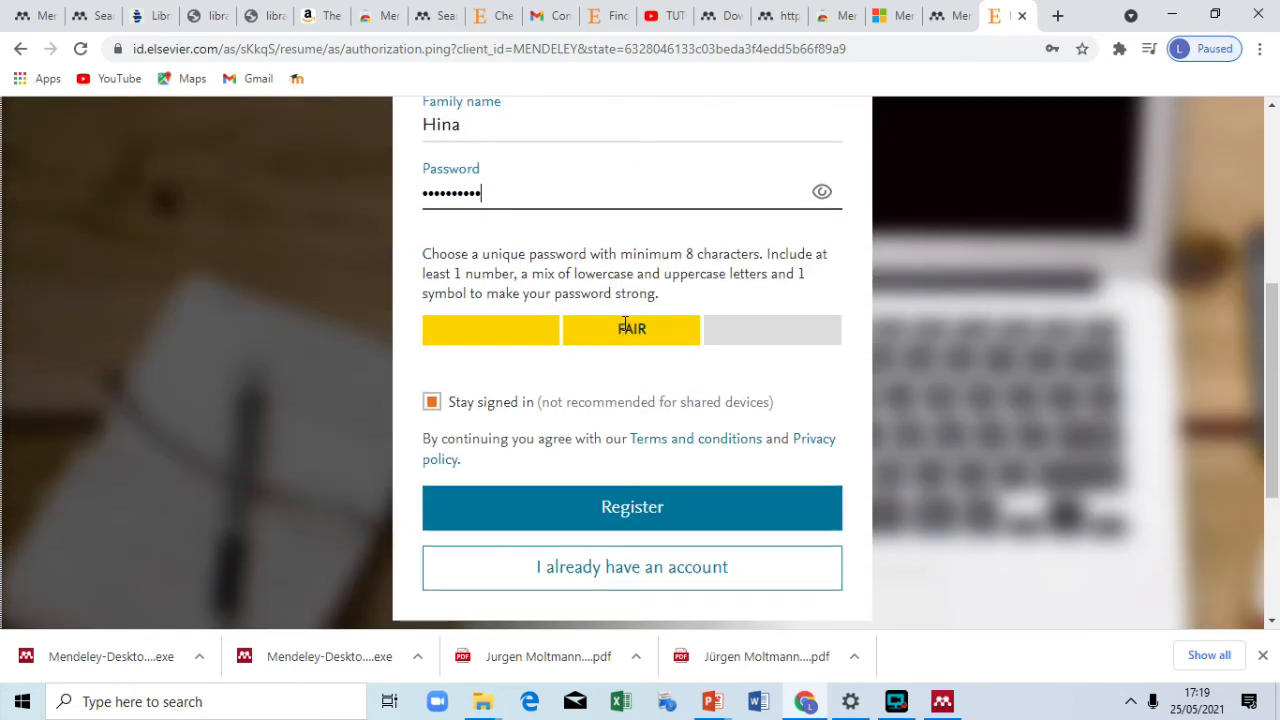
{"action": "left_click", "coordinate": [606, 504]}
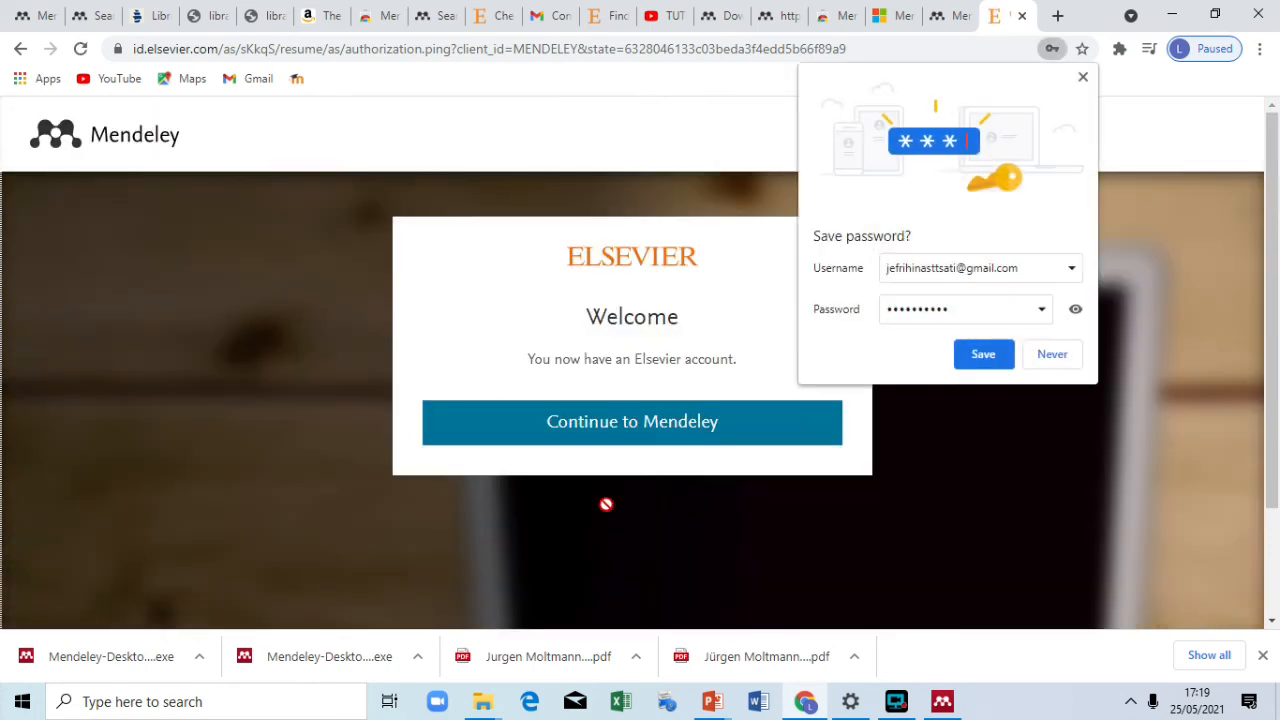
{"action": "left_click", "coordinate": [1075, 310]}
Step: Save the new password in Chrome and continue into Mendeley
{"action": "left_click", "coordinate": [1075, 310]}
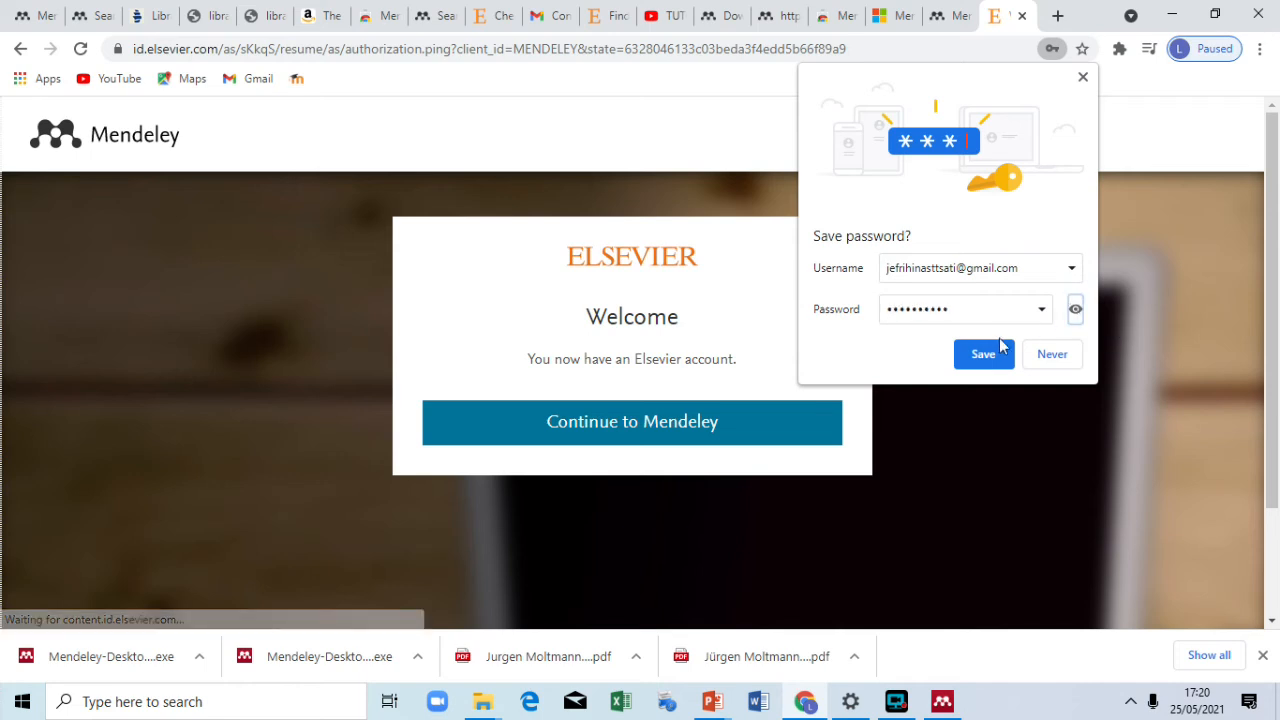
{"action": "left_click", "coordinate": [983, 354]}
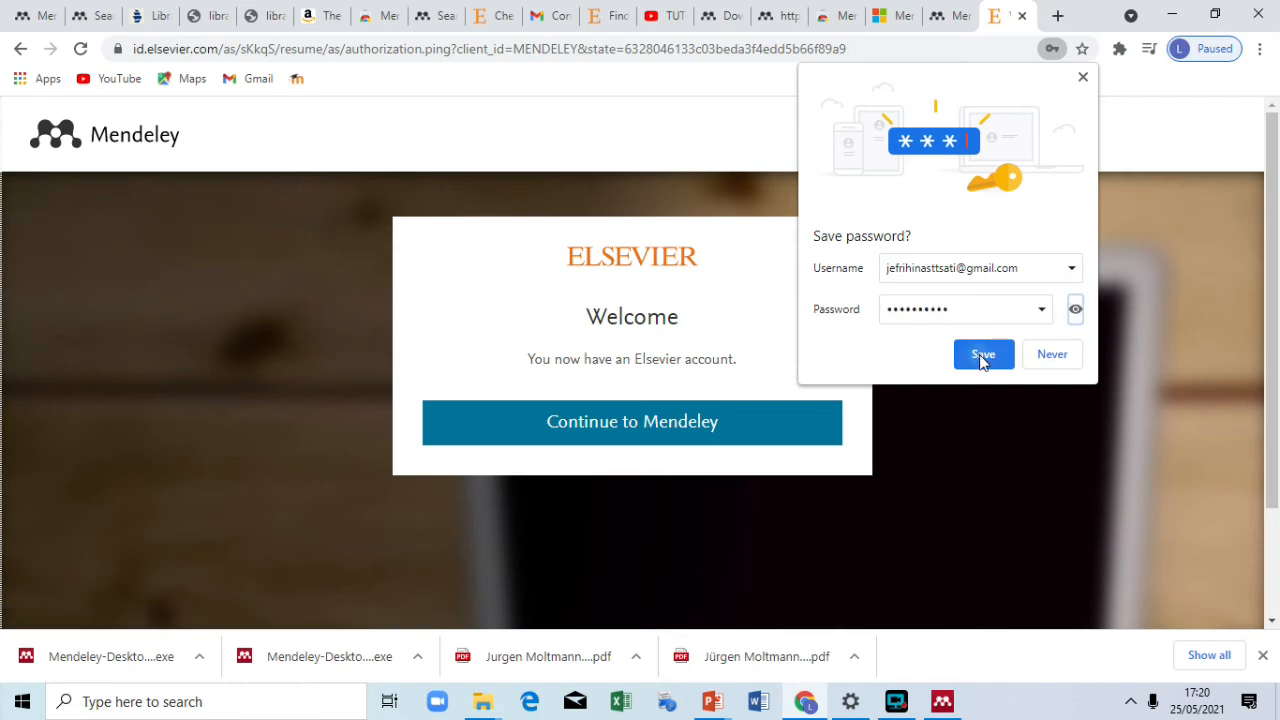
{"action": "left_click", "coordinate": [640, 435]}
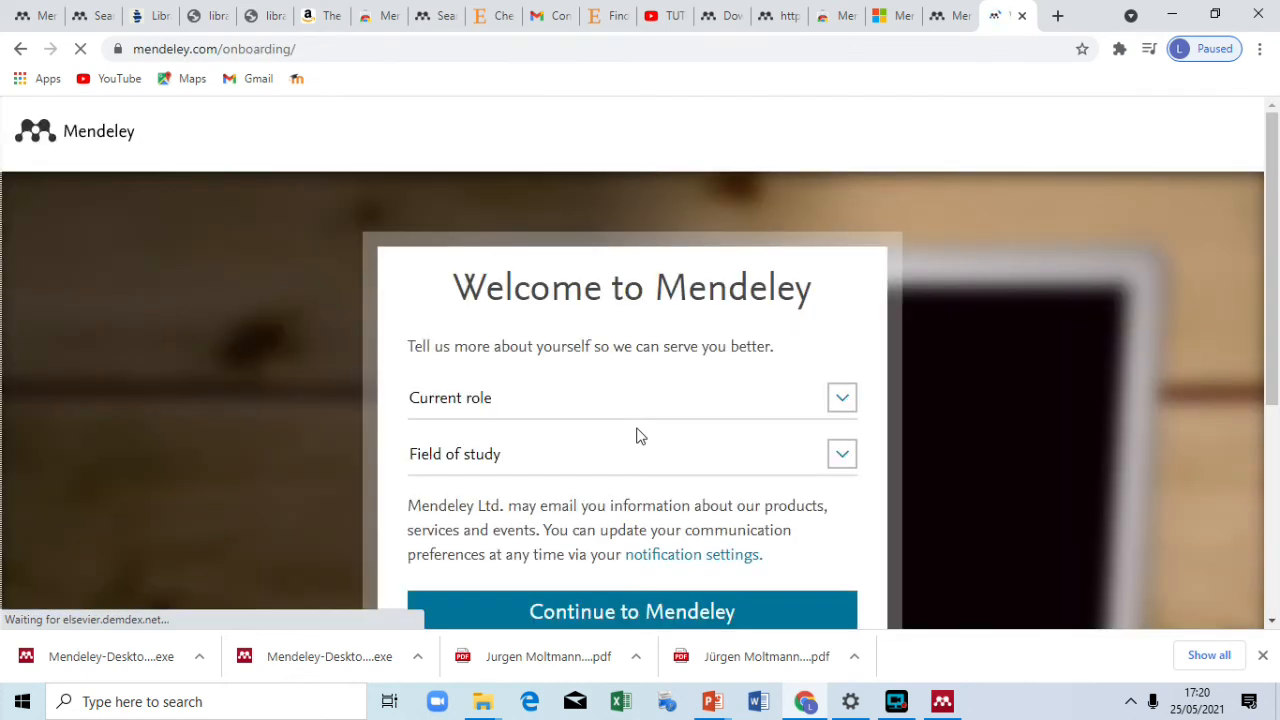
Step: Set the current role to Student > Doctoral Student and field of study to Arts and Humanities
{"action": "scroll", "coordinate": [640, 435], "scroll_direction": "down", "scroll_amount": 1}
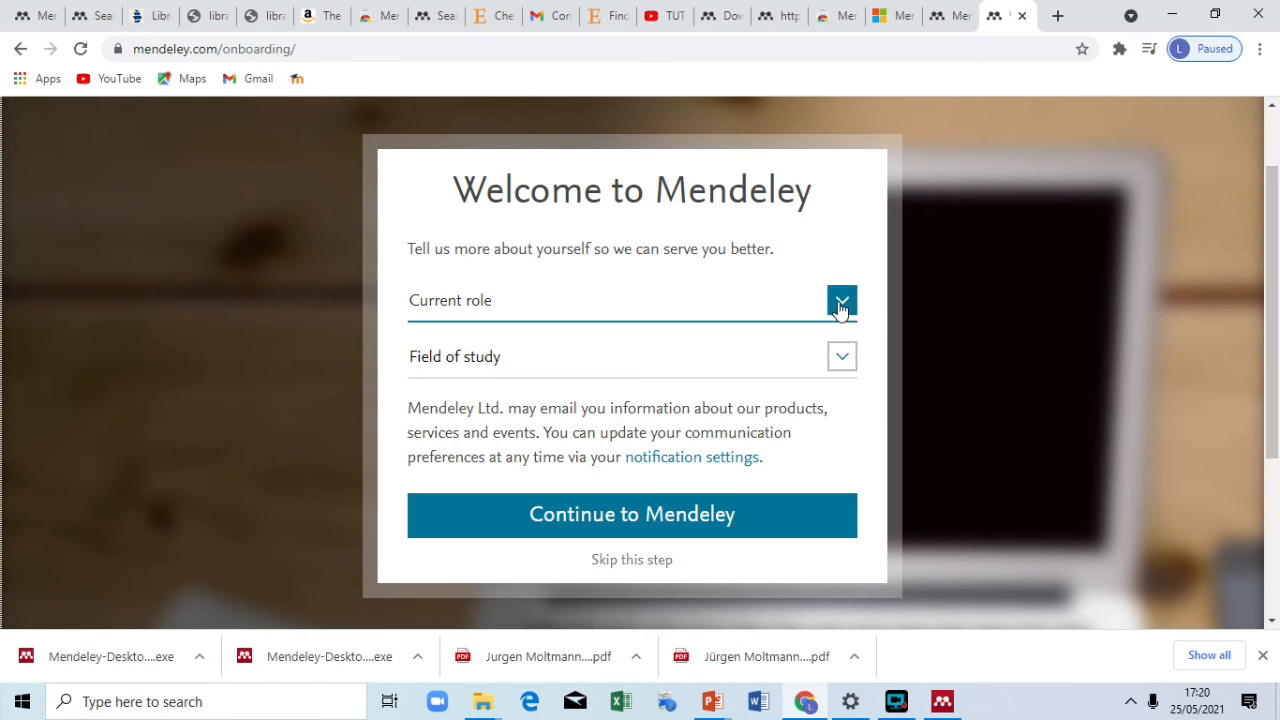
{"action": "left_click", "coordinate": [840, 310]}
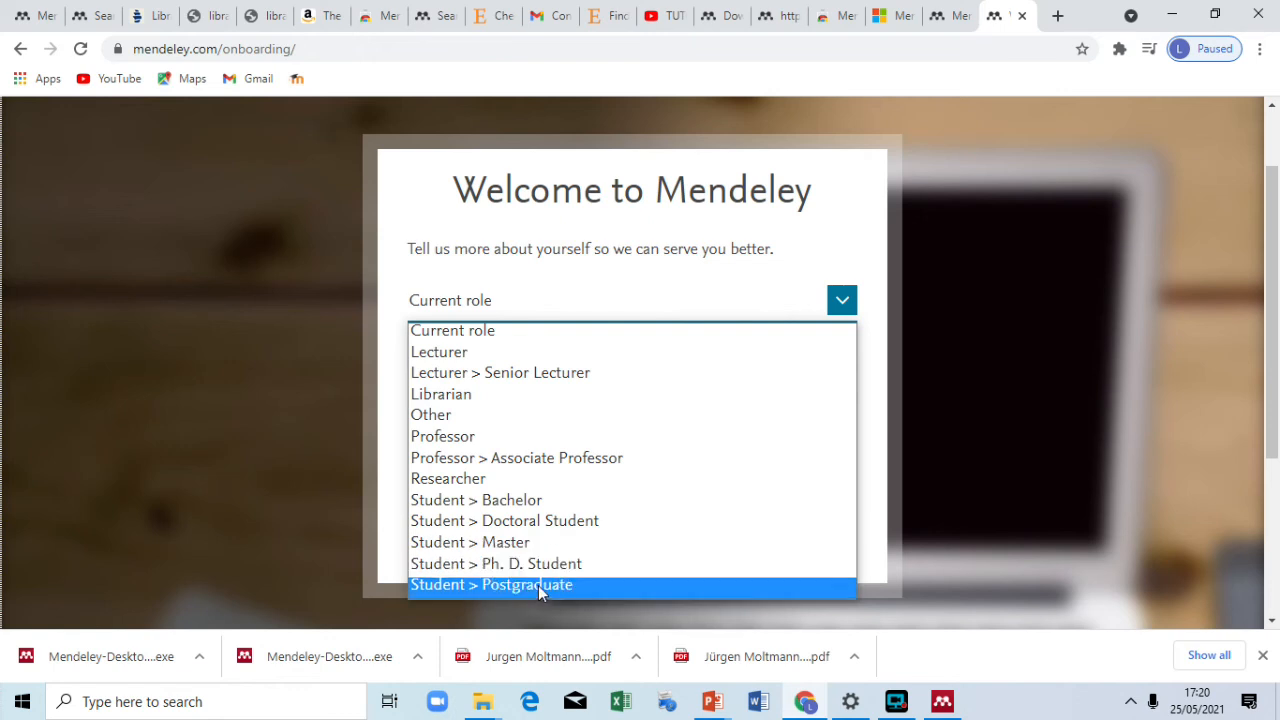
{"action": "left_click", "coordinate": [497, 522]}
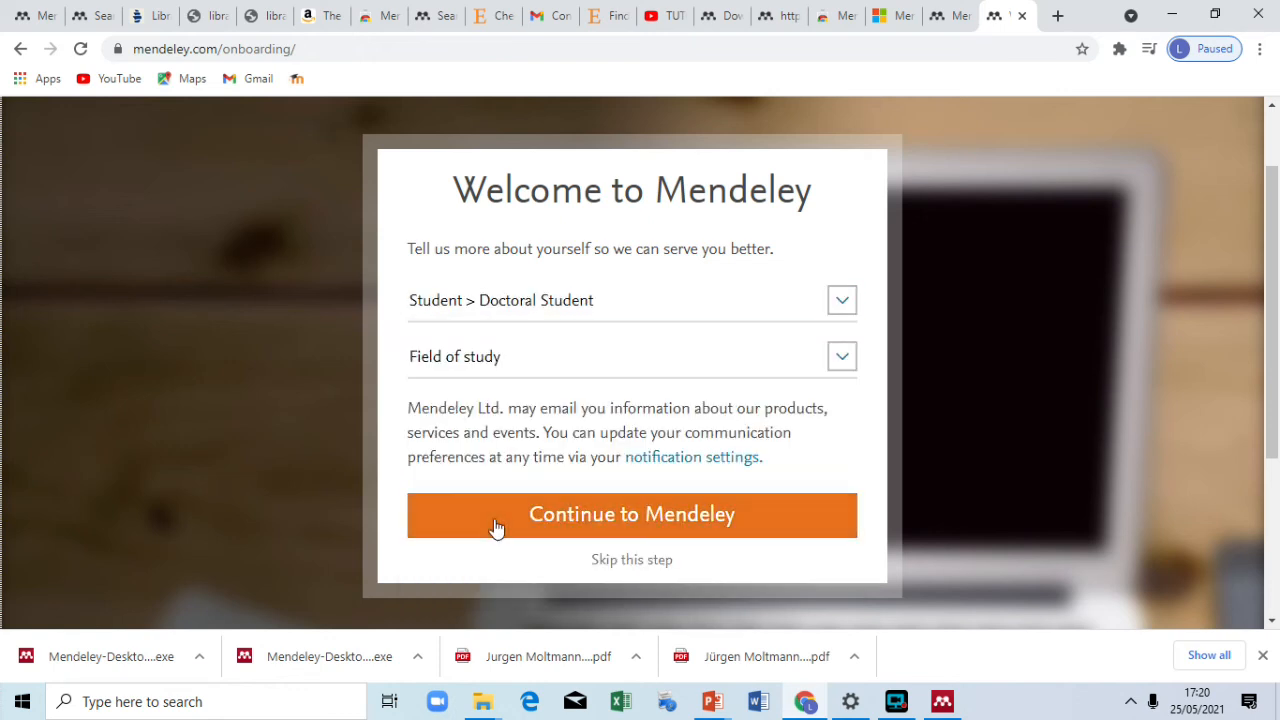
{"action": "left_click", "coordinate": [812, 366]}
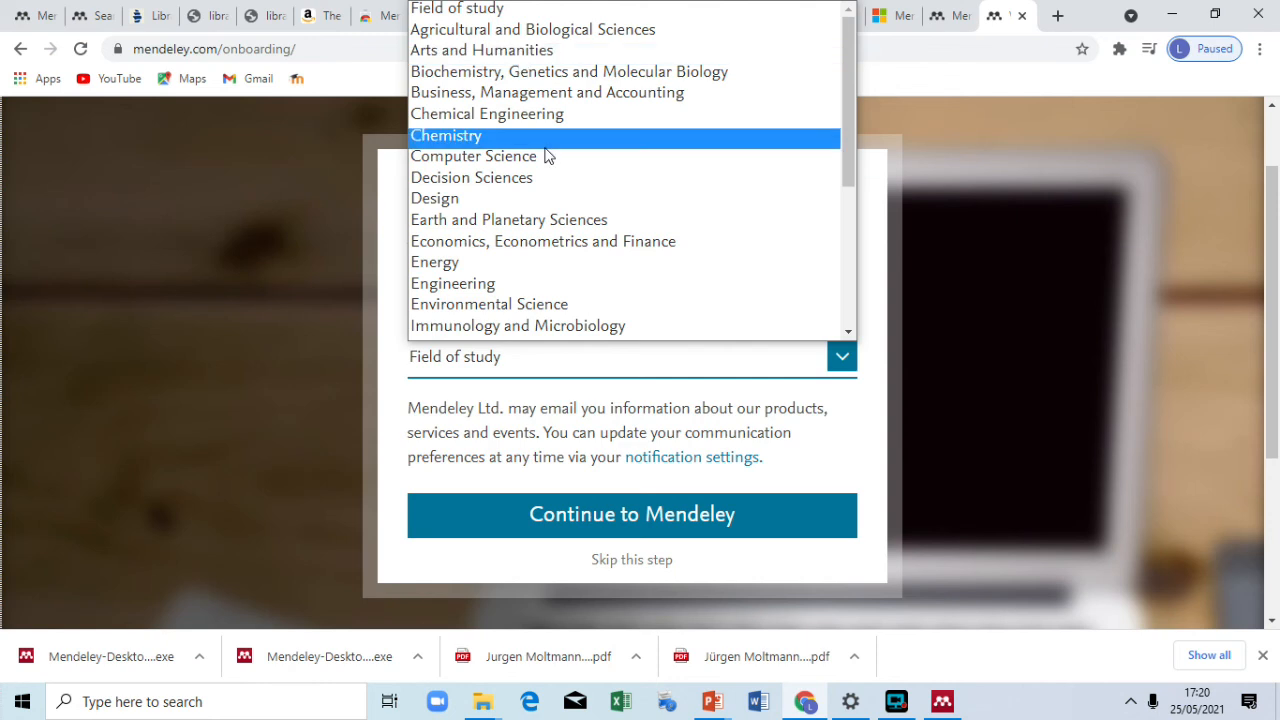
{"action": "scroll", "coordinate": [546, 153], "scroll_direction": "down", "scroll_amount": 3}
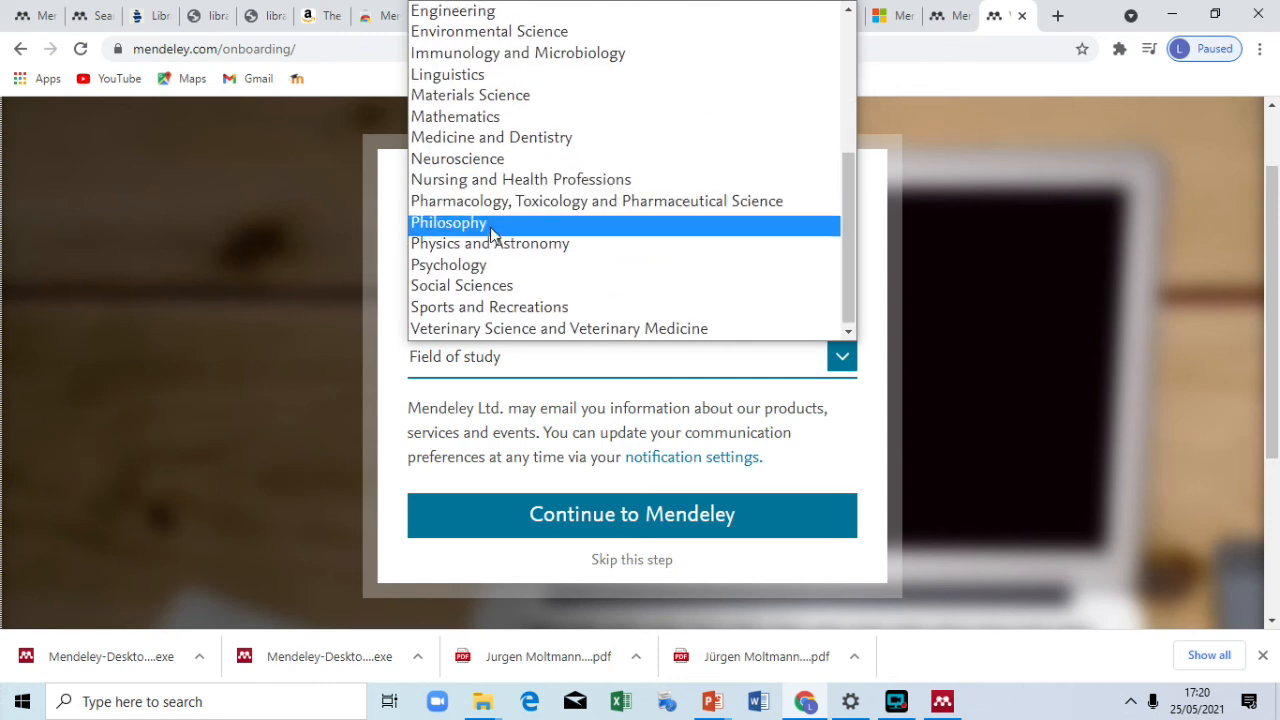
{"action": "scroll", "coordinate": [497, 230], "scroll_direction": "up", "scroll_amount": 5}
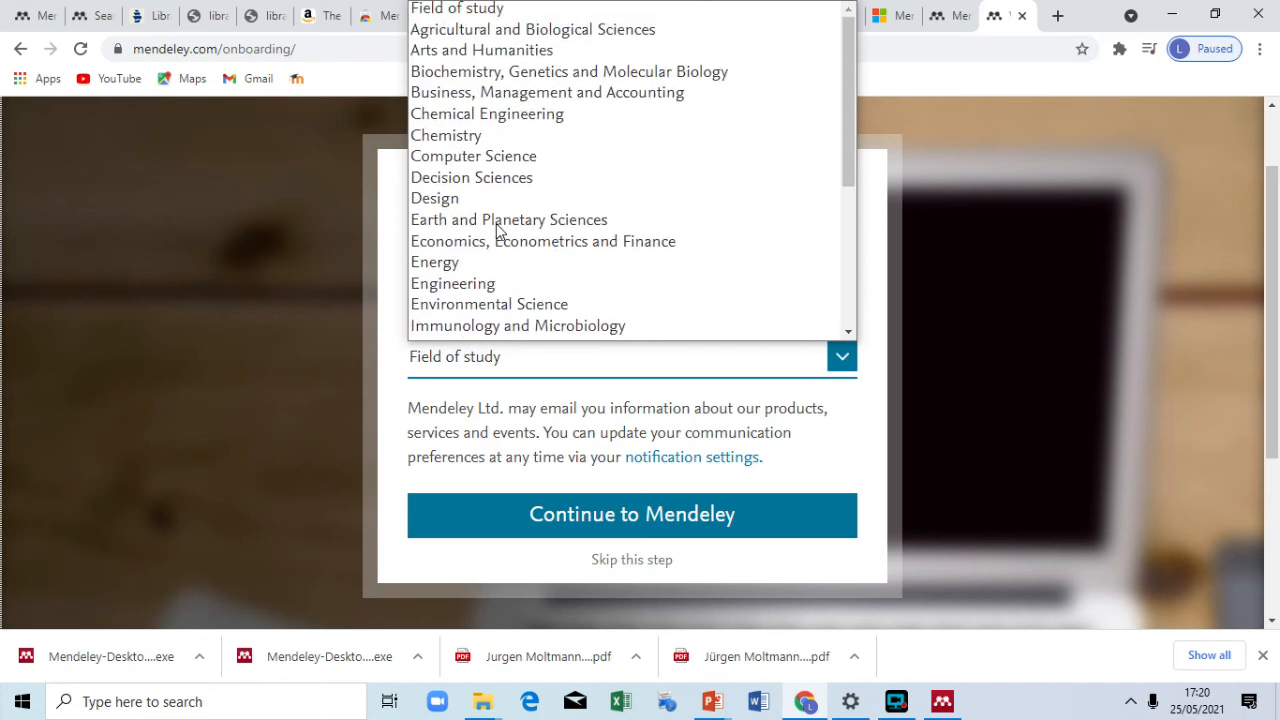
{"action": "left_click", "coordinate": [546, 52]}
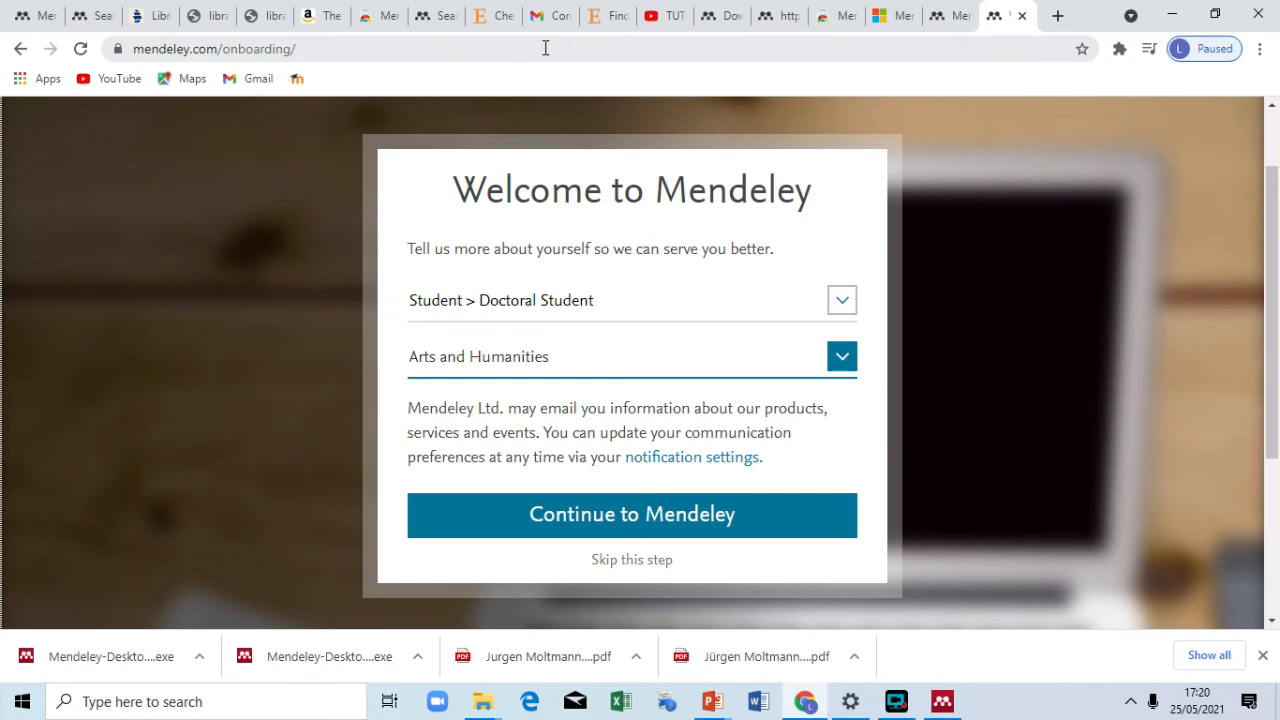
Step: Continue past onboarding to Mendeley's web search page, then return to the Desktop sign-in window
{"action": "left_click", "coordinate": [643, 523]}
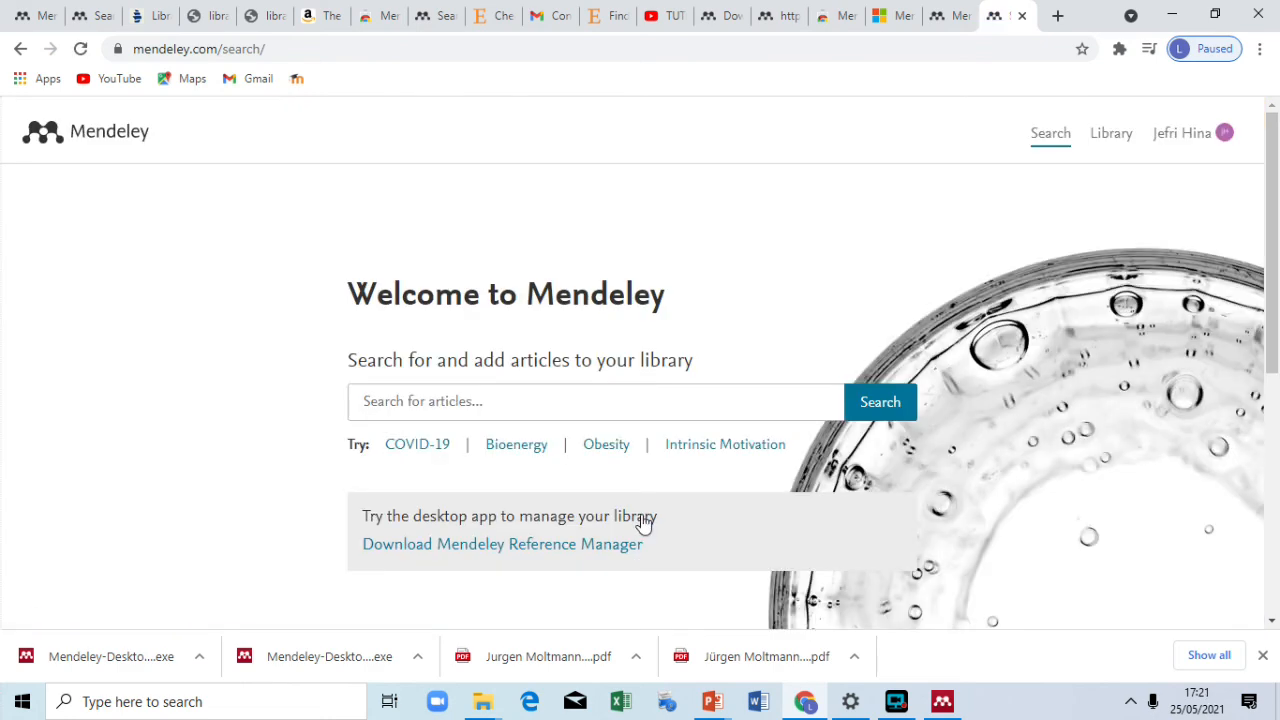
{"action": "scroll", "coordinate": [643, 523], "scroll_direction": "down", "scroll_amount": 3}
{"action": "scroll", "coordinate": [643, 523], "scroll_direction": "up", "scroll_amount": 2}
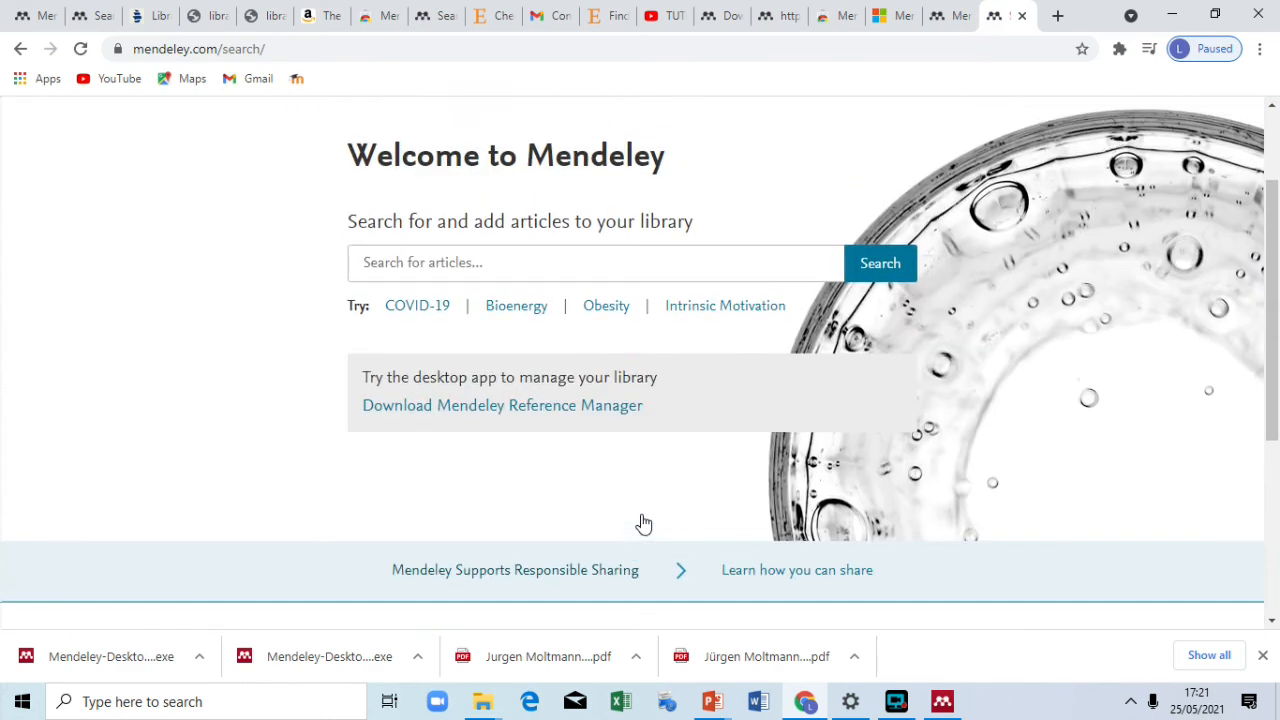
{"action": "left_click", "coordinate": [942, 701]}
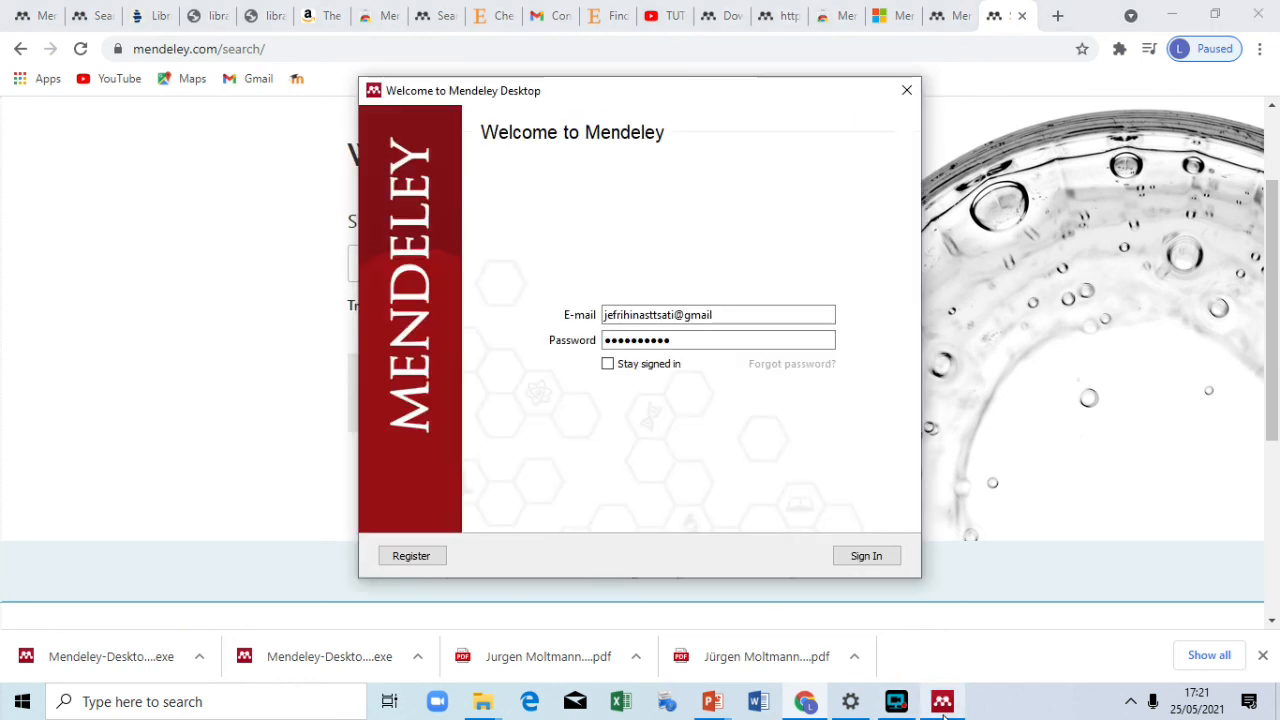
Step: Sign in to Mendeley Desktop with the new account's e-mail and password
{"action": "left_click", "coordinate": [866, 555]}
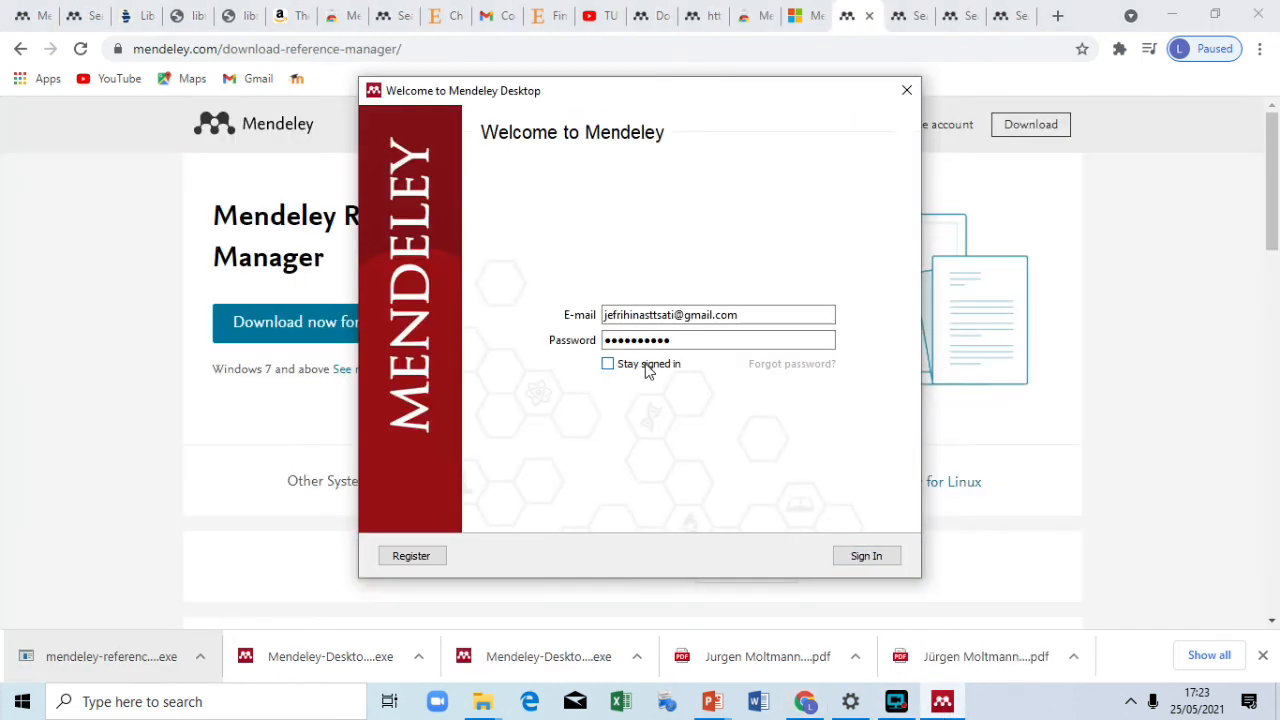
{"action": "left_click", "coordinate": [691, 341]}
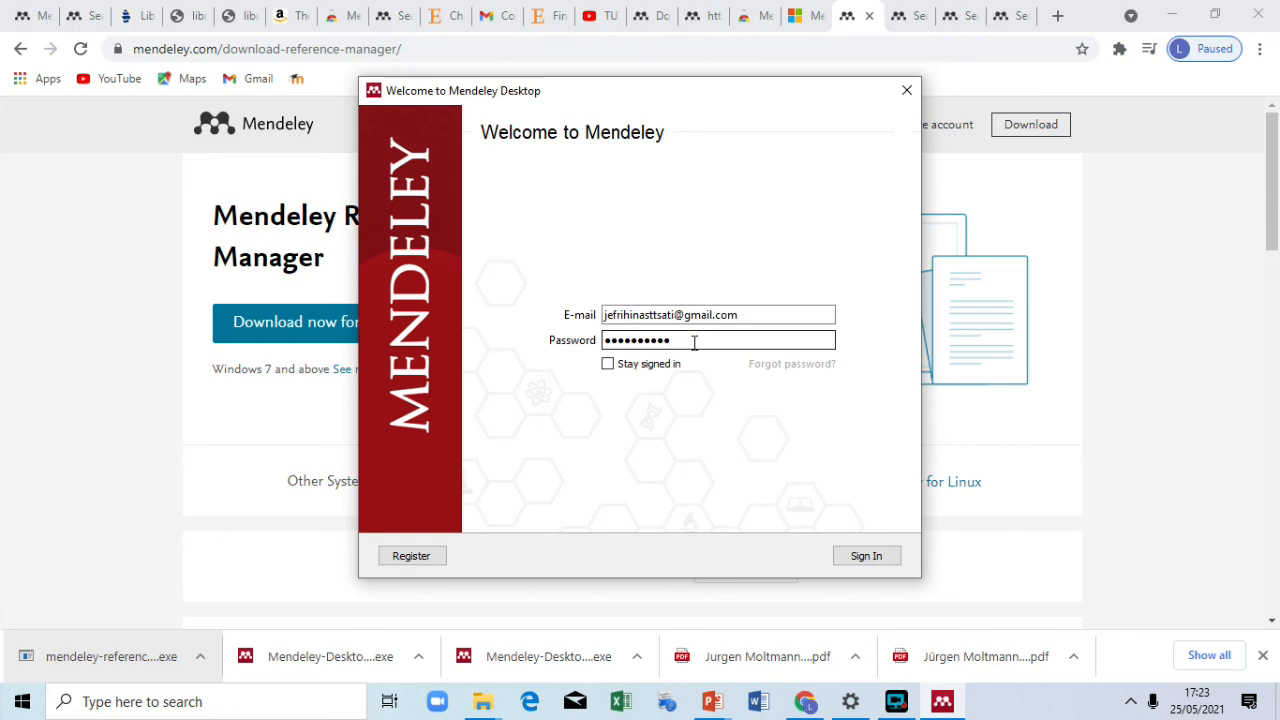
{"action": "left_click", "coordinate": [845, 557]}
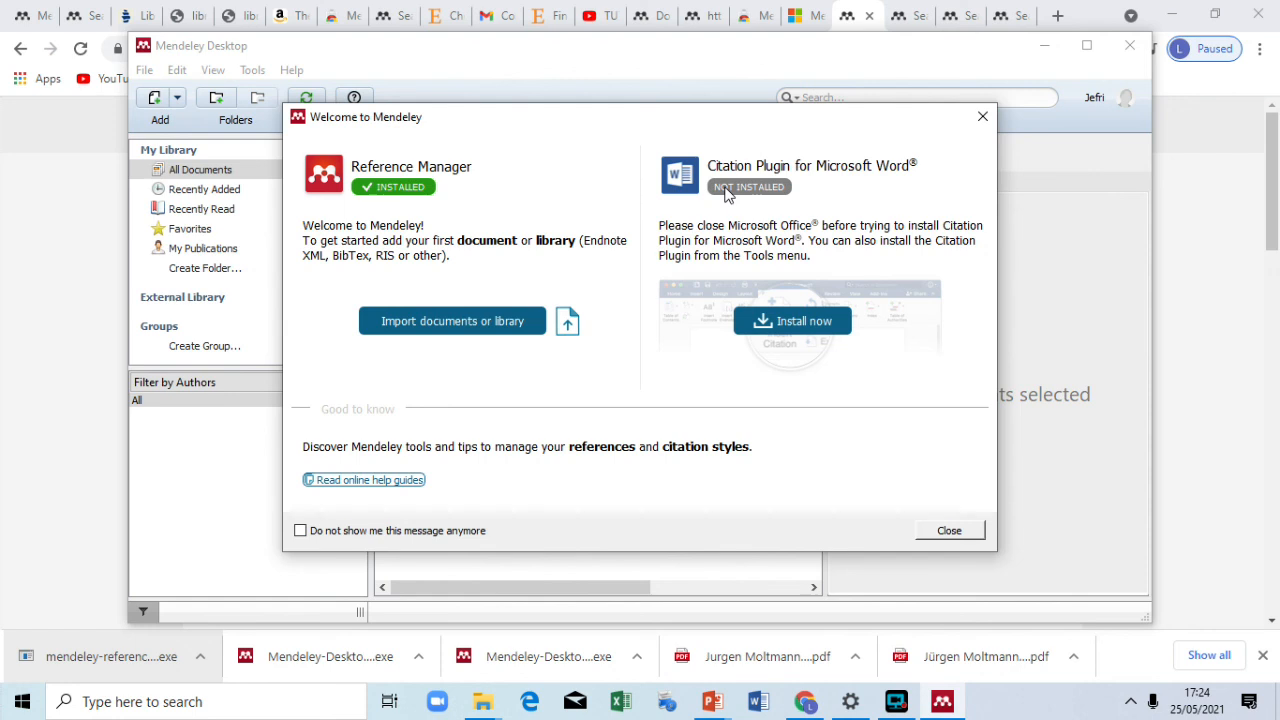
Step: Install the Citation Plugin for Microsoft Word from the welcome dialog, then close it
{"action": "left_click", "coordinate": [789, 327]}
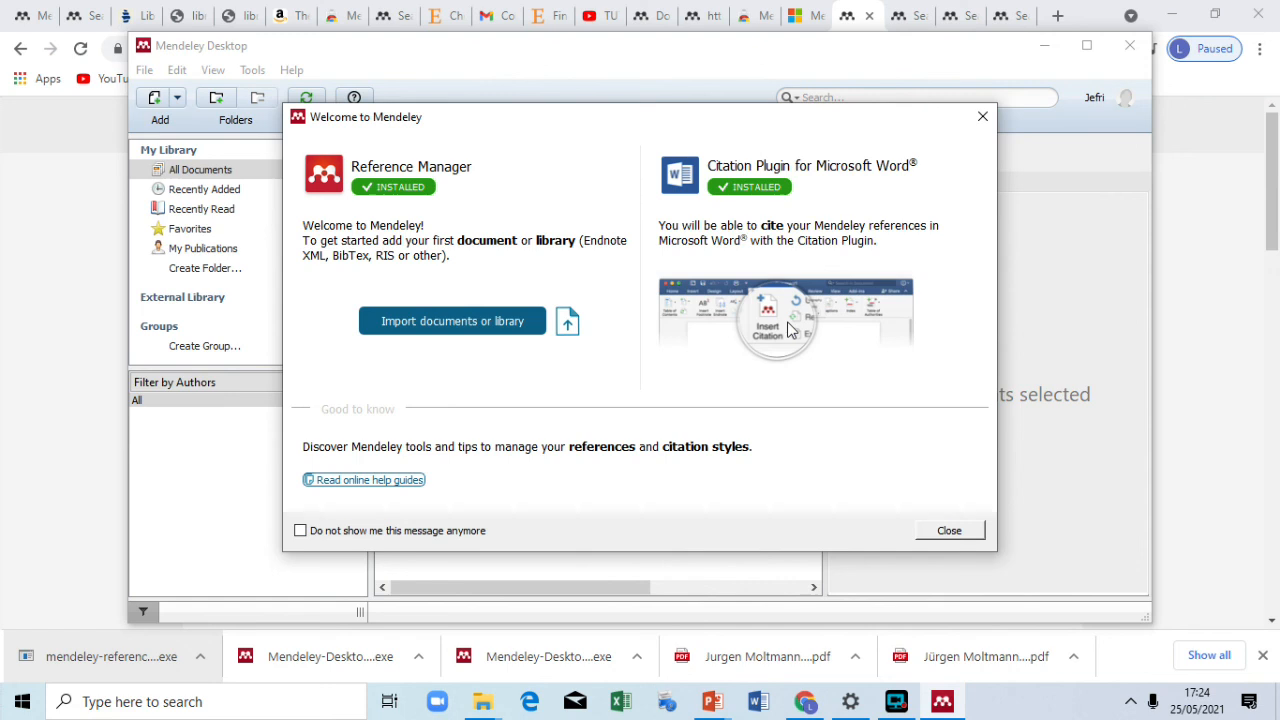
{"action": "left_click", "coordinate": [949, 529]}
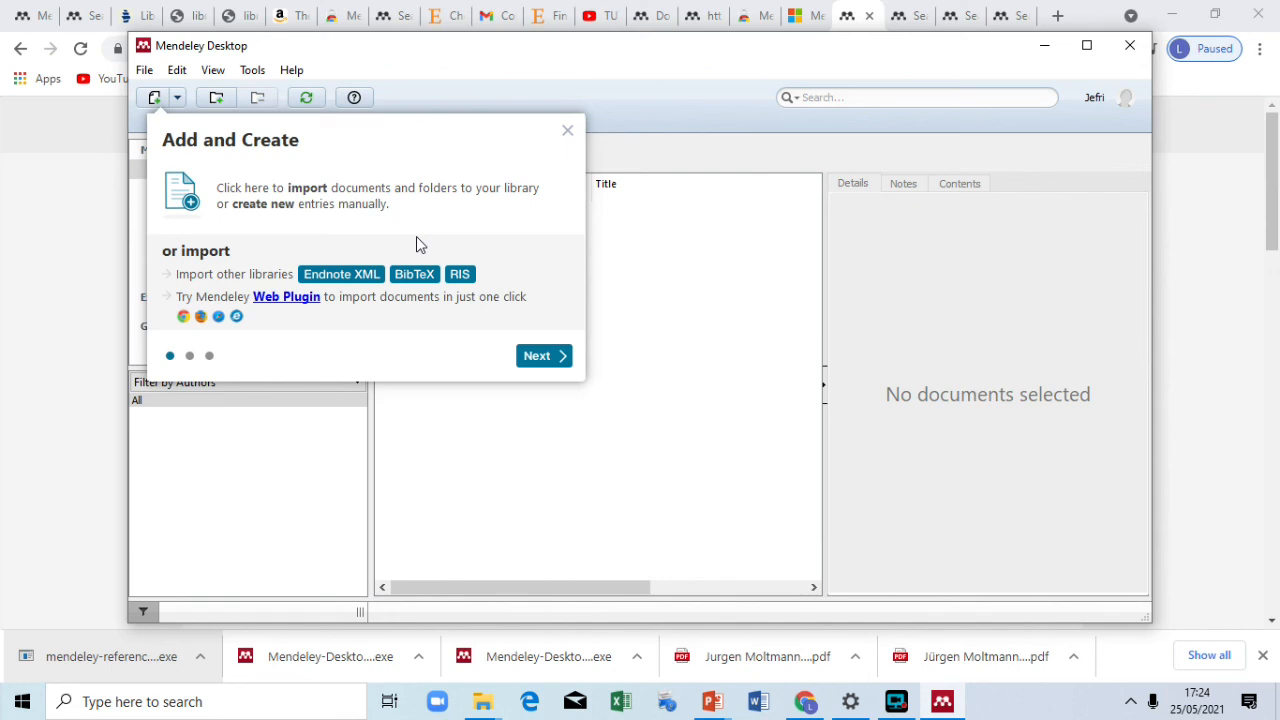
Step: Step through and close the introductory tour, then open the Tools menu
{"action": "left_click", "coordinate": [527, 358]}
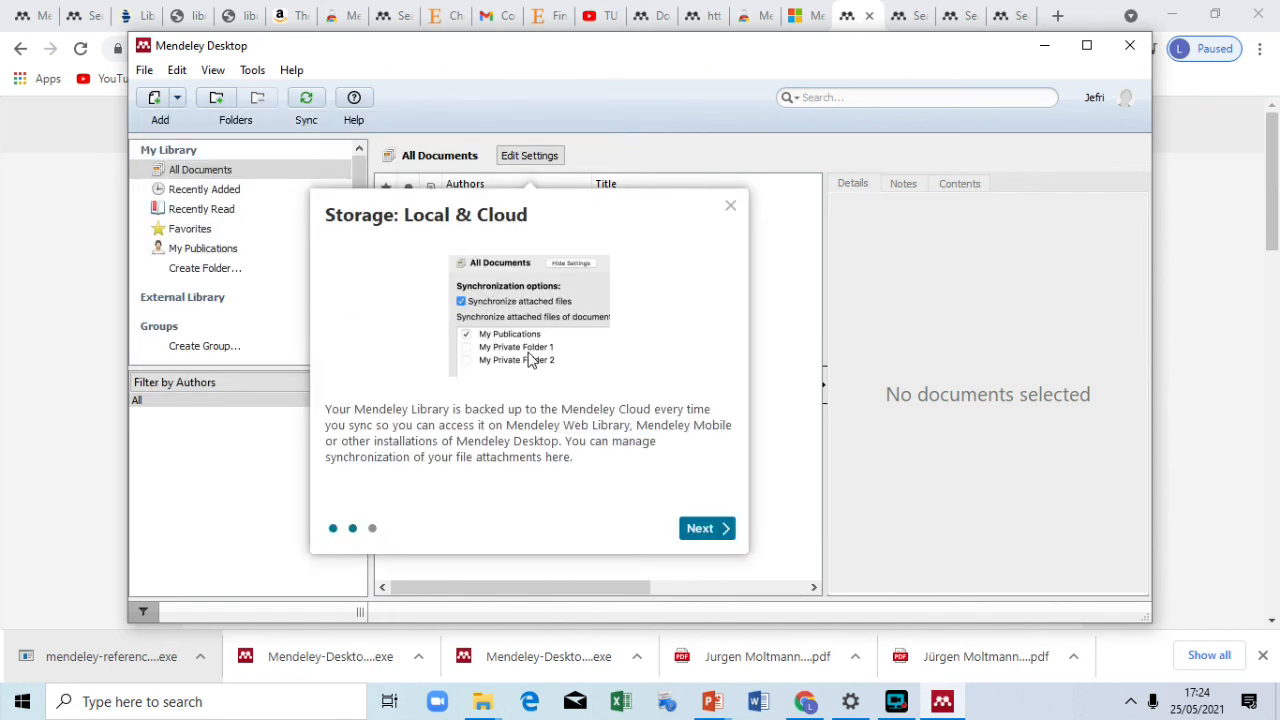
{"action": "left_click", "coordinate": [709, 529]}
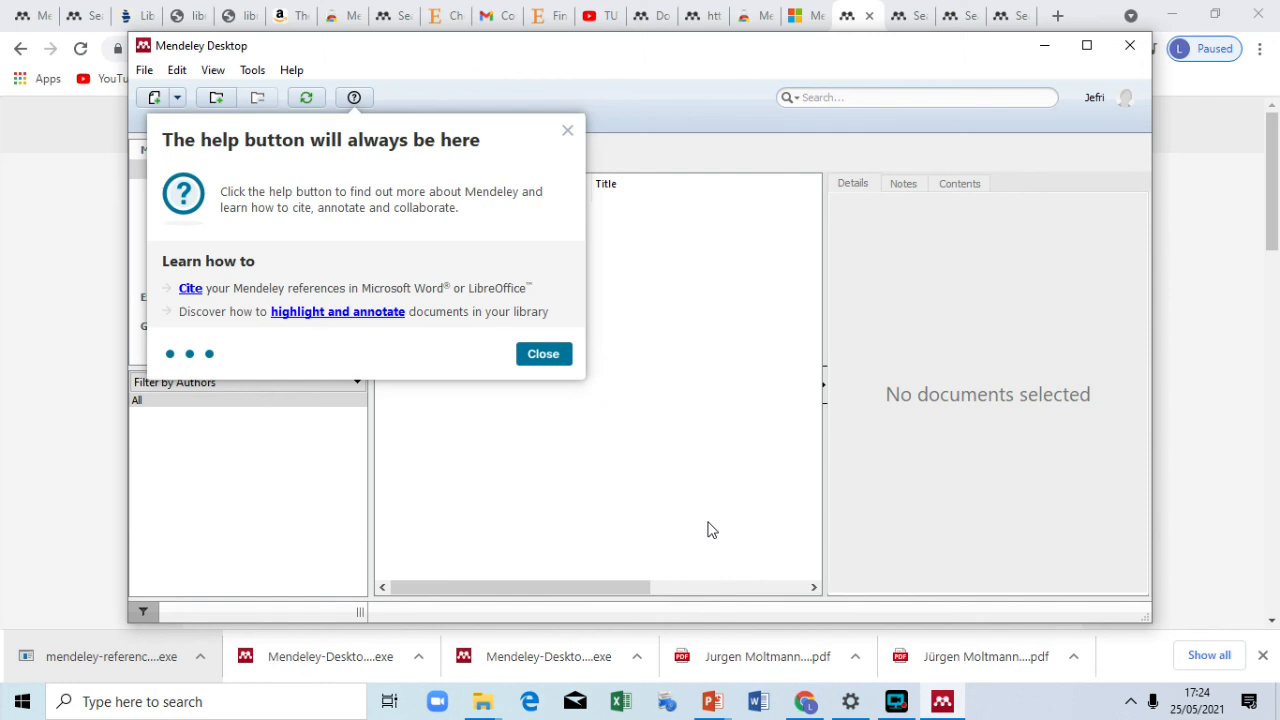
{"action": "left_click", "coordinate": [540, 358]}
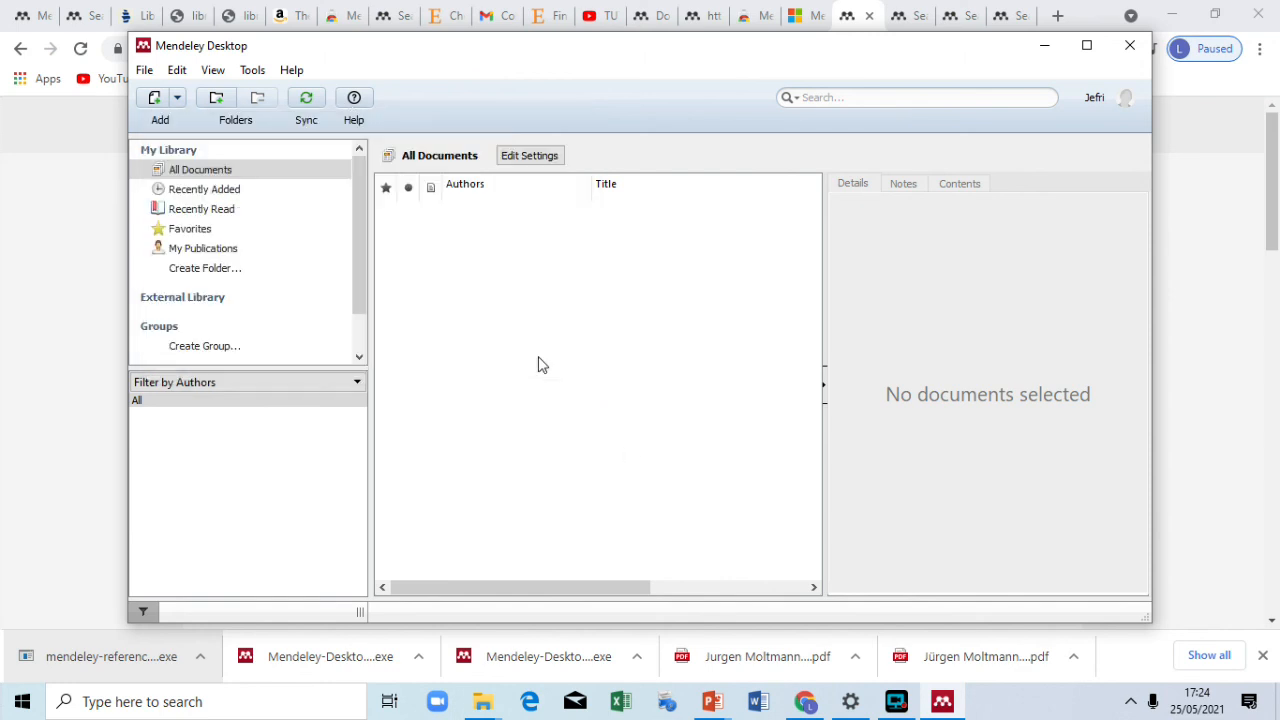
{"action": "left_click", "coordinate": [252, 72]}
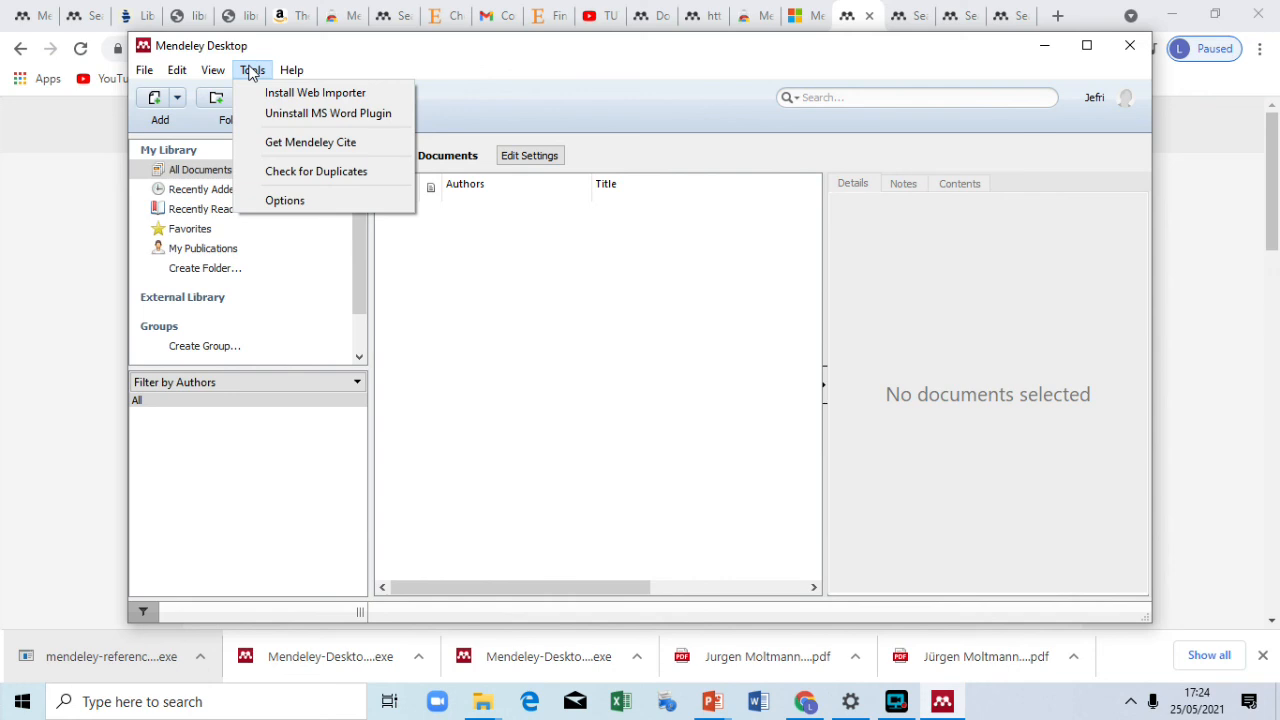